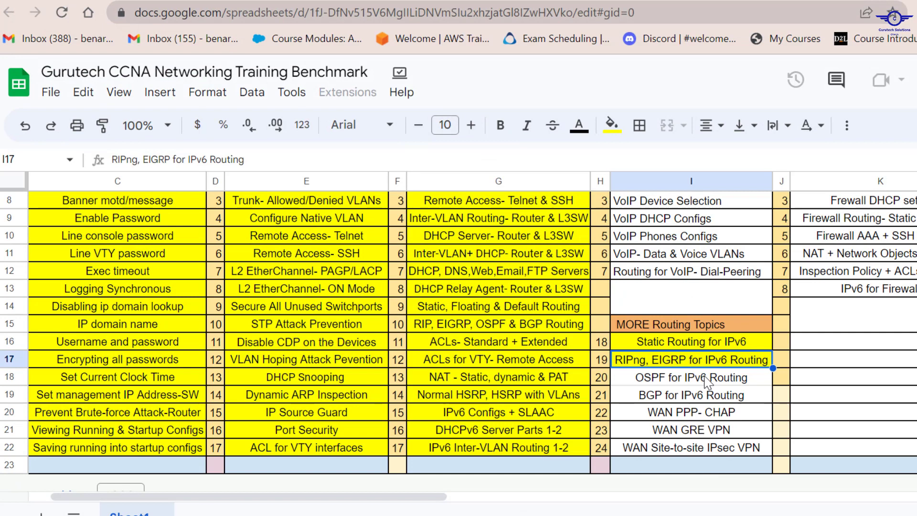
Bring the config-guide.txt notes with the five IPv6 + OSPFv6 steps over the topology
left_click(706, 377)
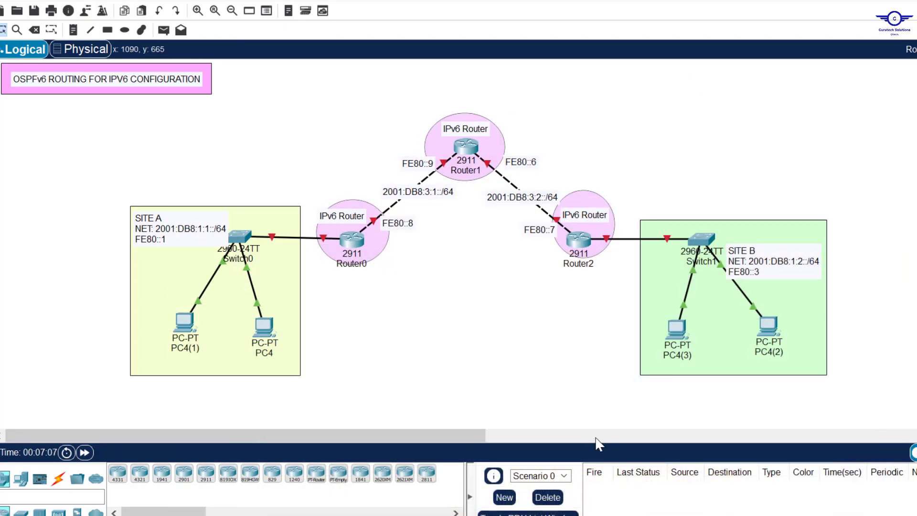
key("alt+Tab")
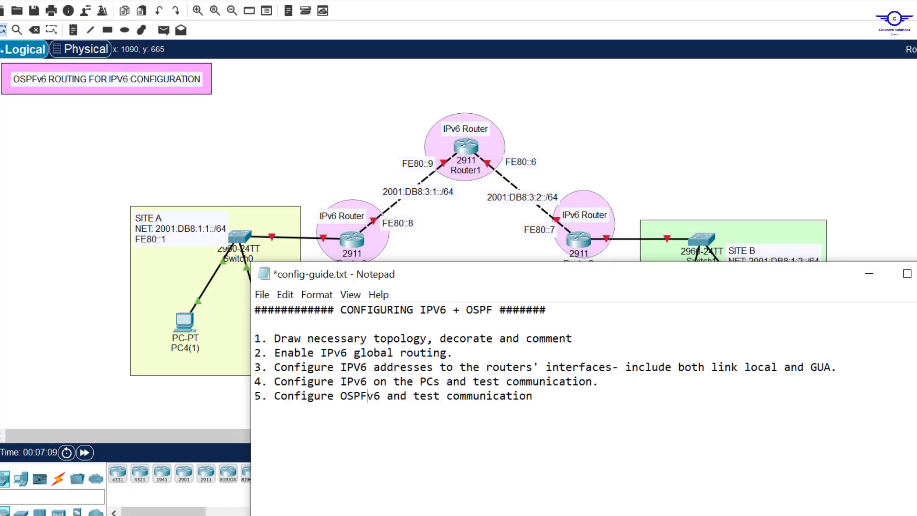
Nudge the Notepad guide aside and return to the Packet Tracer canvas showing Site A and Site B
left_click_drag(567, 285, 546, 332)
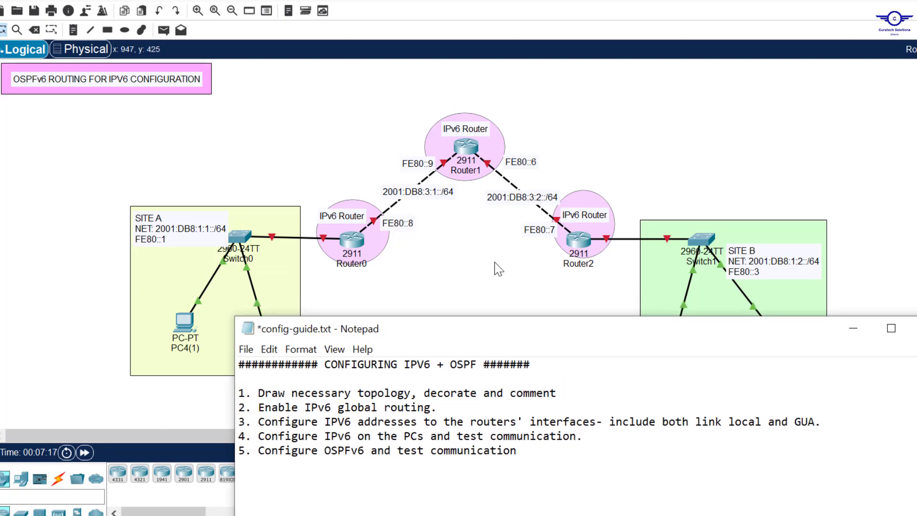
left_click(489, 250)
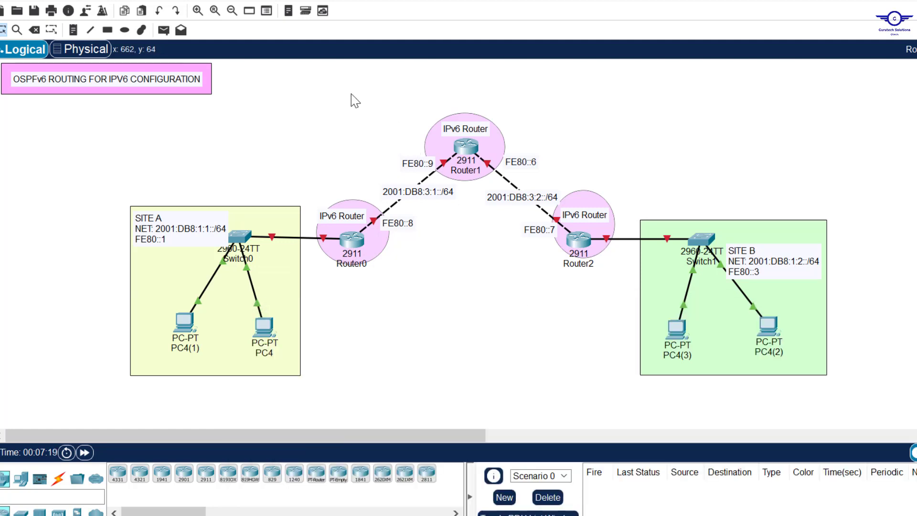
left_click_drag(322, 84, 626, 319)
Move the guide notes up and highlight step 2 about enabling IPv6 global routing
key("alt+Tab")
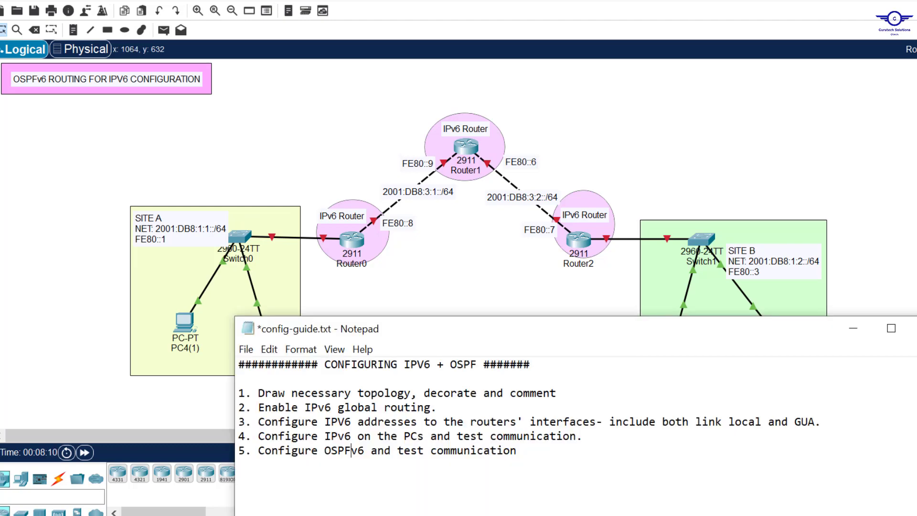
left_click_drag(593, 417, 591, 237)
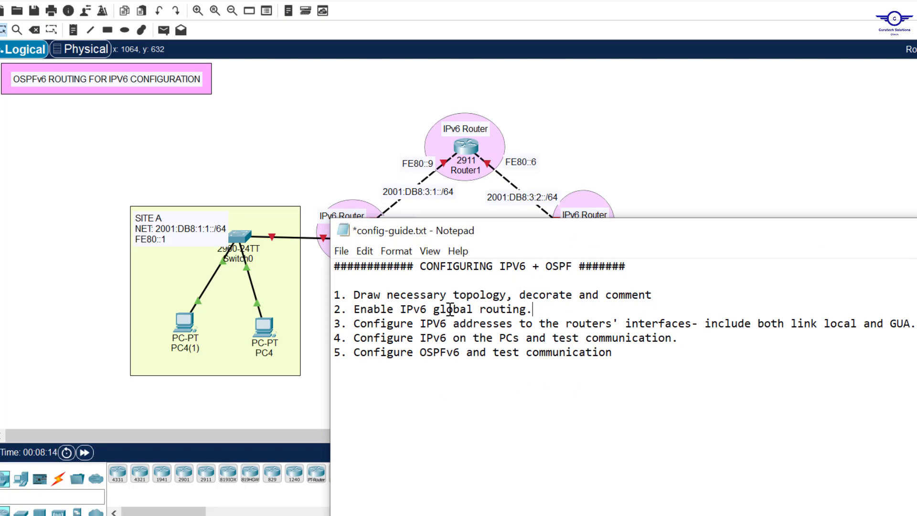
left_click_drag(533, 309, 366, 307)
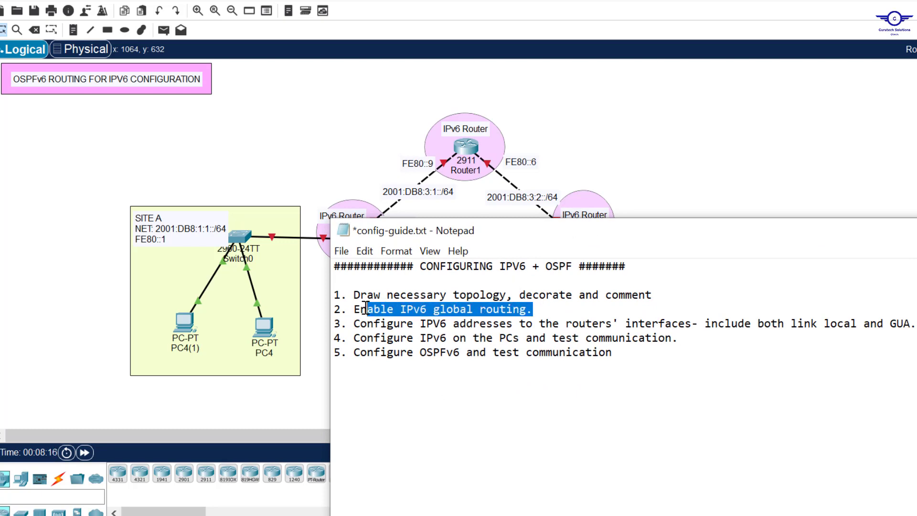
left_click(623, 105)
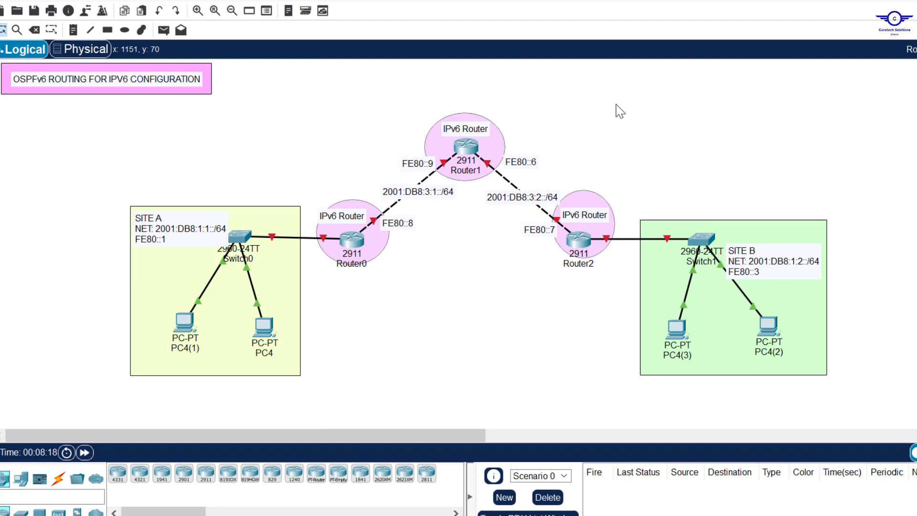
Open Router0's CLI and enter privileged and global configuration mode with en and conf t
left_click(352, 239)
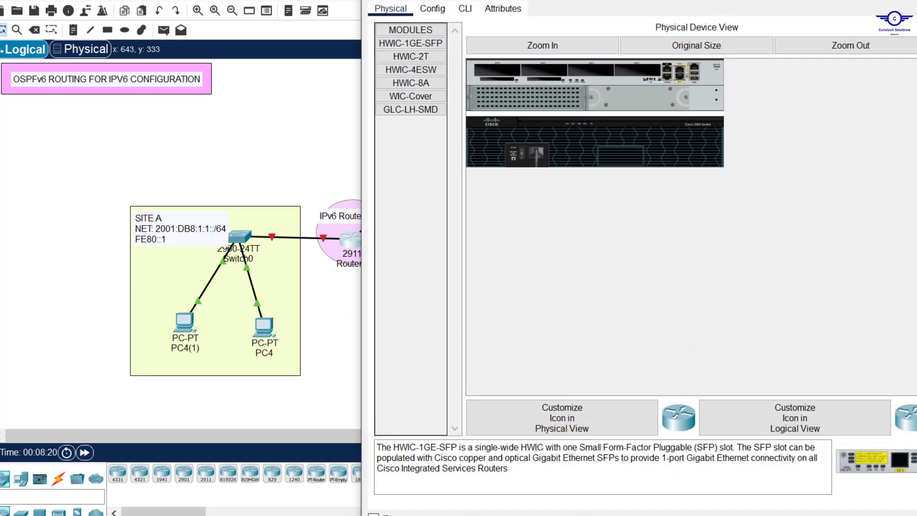
left_click(464, 77)
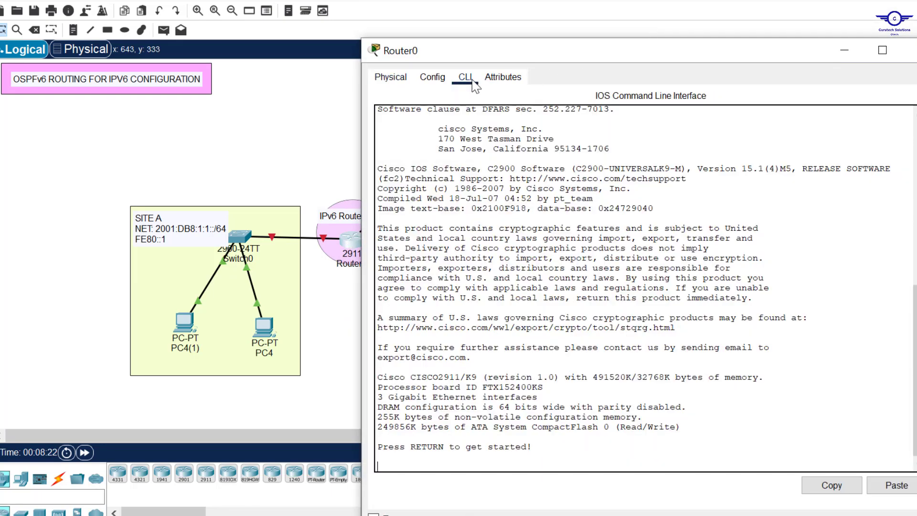
key("Return")
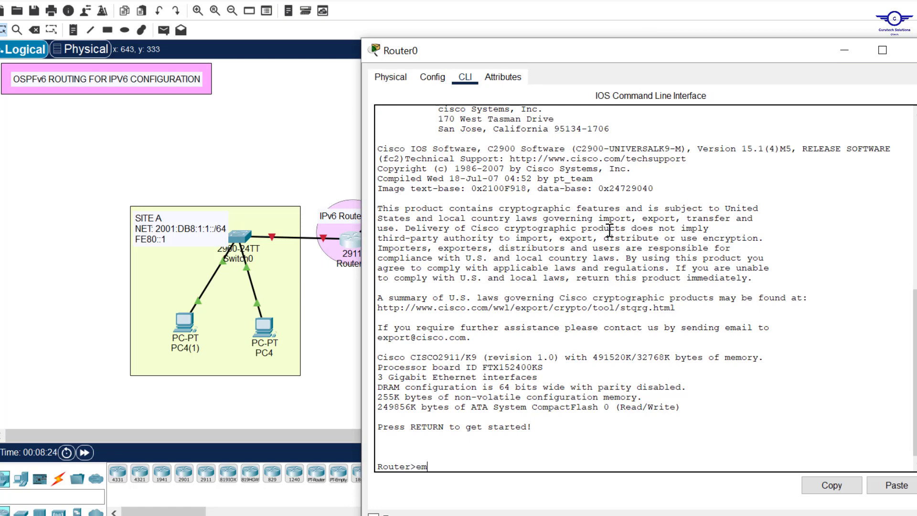
type("en")
key("Return")
key("Return")
key("Return")
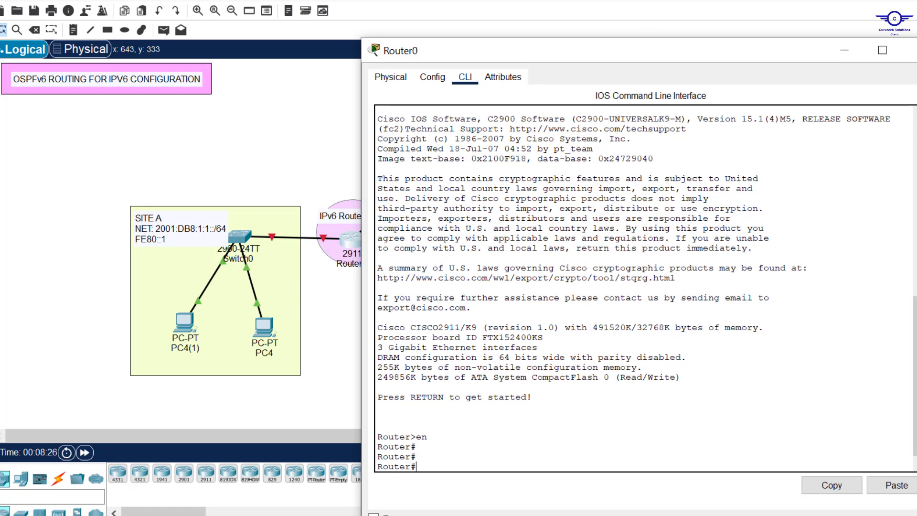
left_click_drag(639, 47, 644, 15)
type("co")
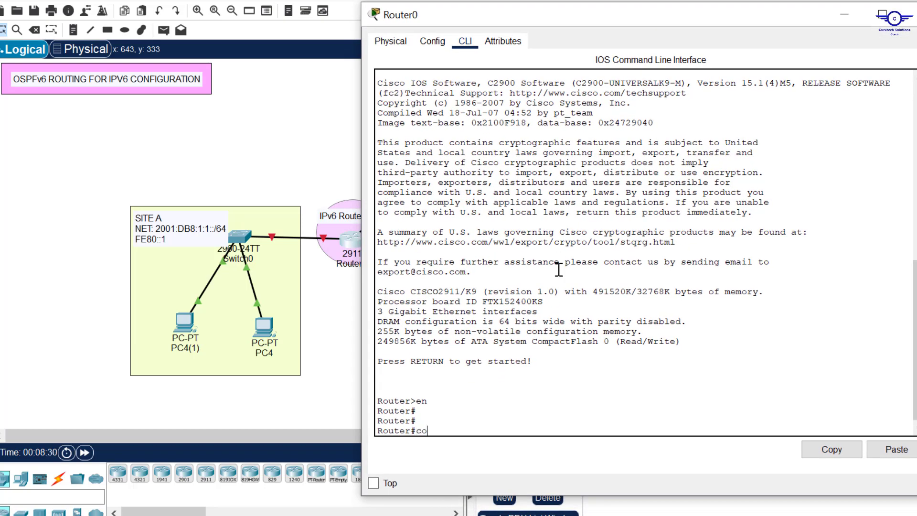
type("nf t")
key("Return")
key("Return")
key("Return")
key("Return")
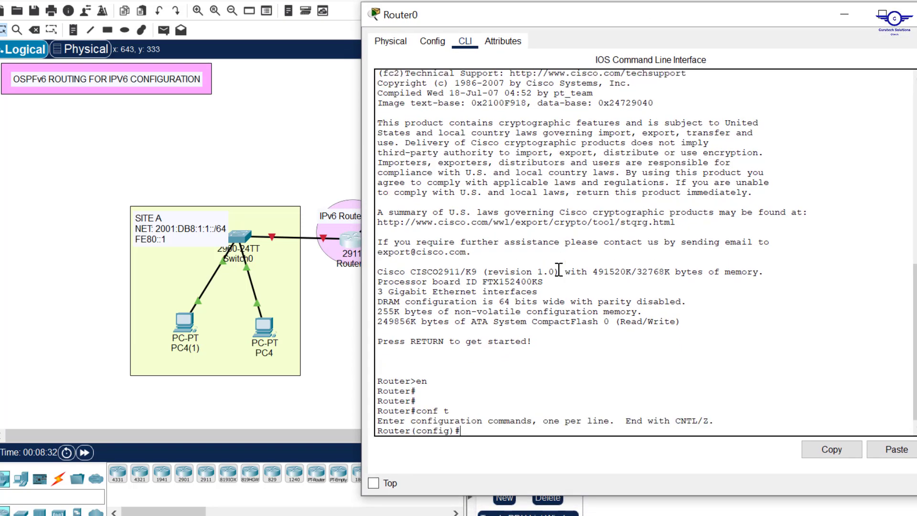
Run ipv6 unicast-routing on Router0 and close its device window
type("ipv")
key("Tab")
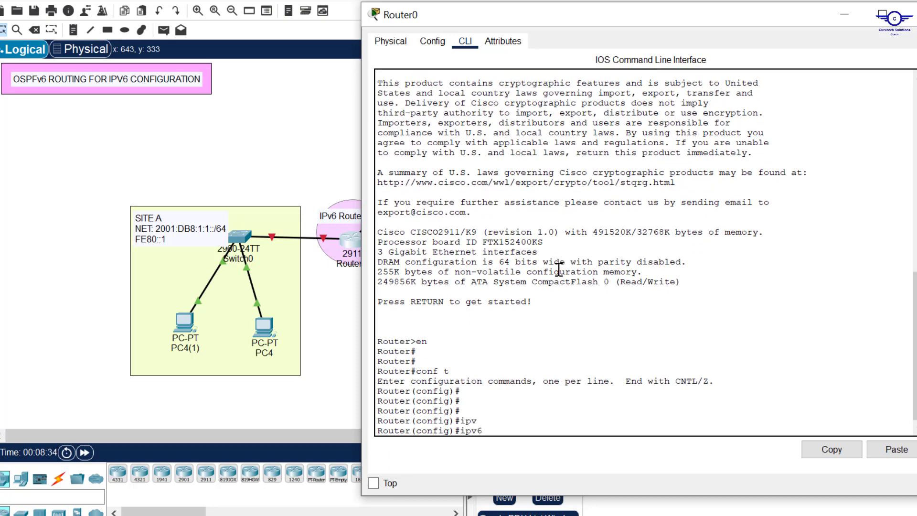
type("u")
key("Tab")
key("Return")
key("Return")
key("Return")
key("Return")
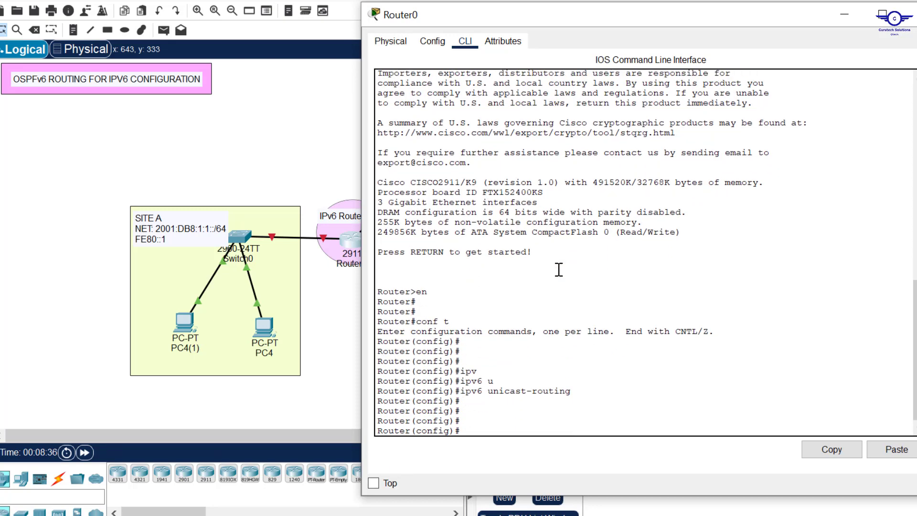
left_click(910, 13)
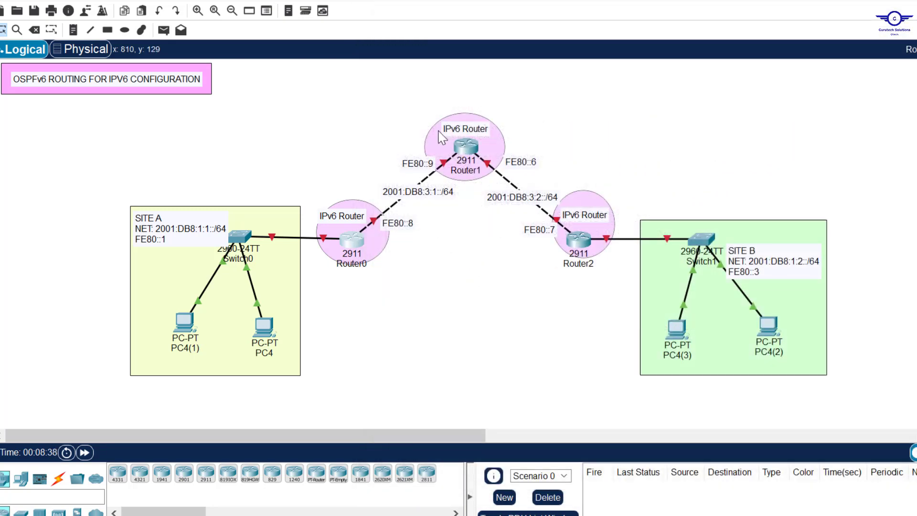
Open and close the router window, then highlight guide step 3 on configuring interface addresses
left_click(465, 149)
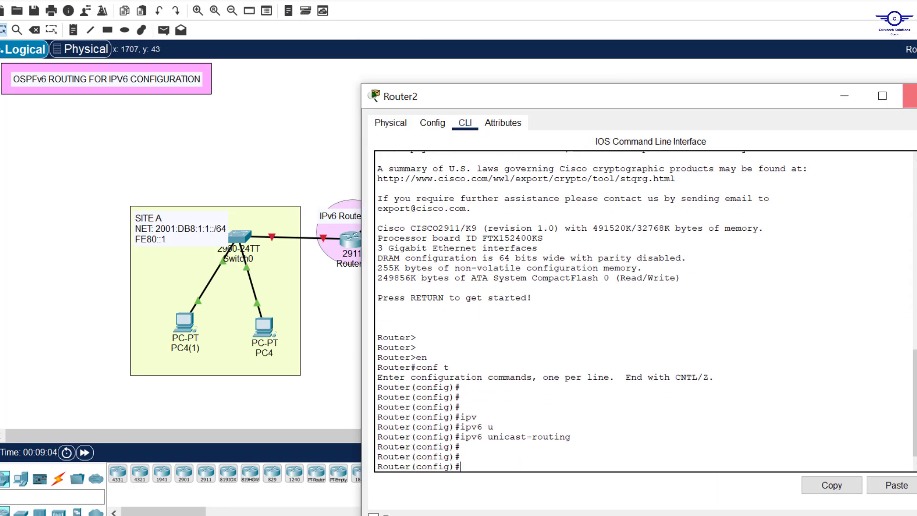
key("alt+F4")
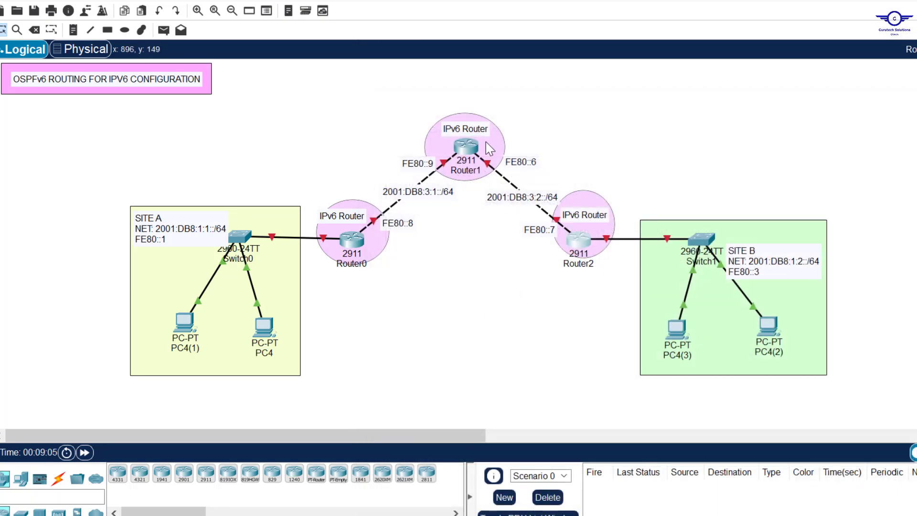
key("alt+Tab")
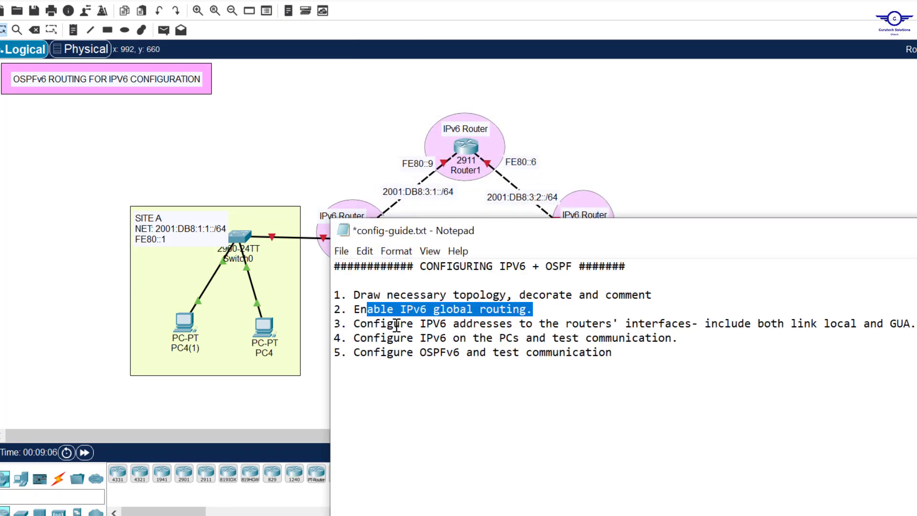
left_click(355, 324)
left_click_drag(354, 324, 915, 333)
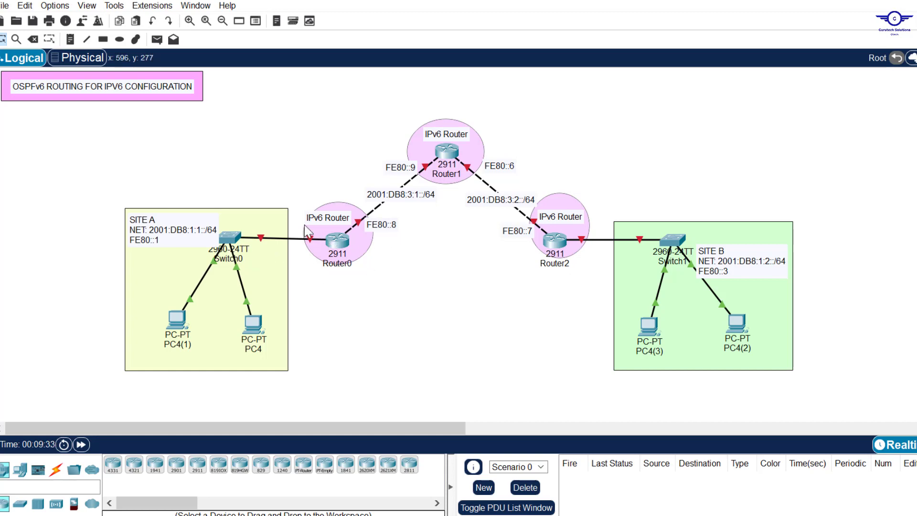
Reopen Router0's CLI and bring GigabitEthernet0/1 up with int gi0/1 and no shut
mouse_move(312, 244)
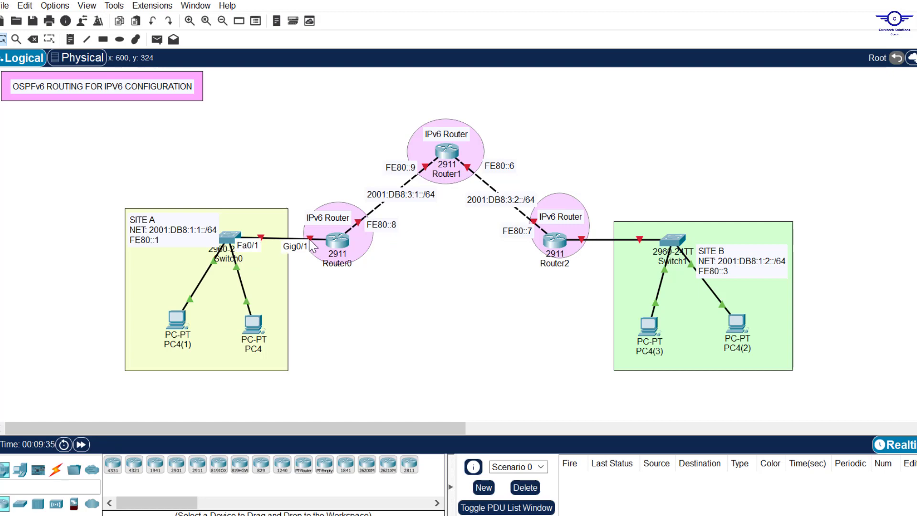
left_click(343, 245)
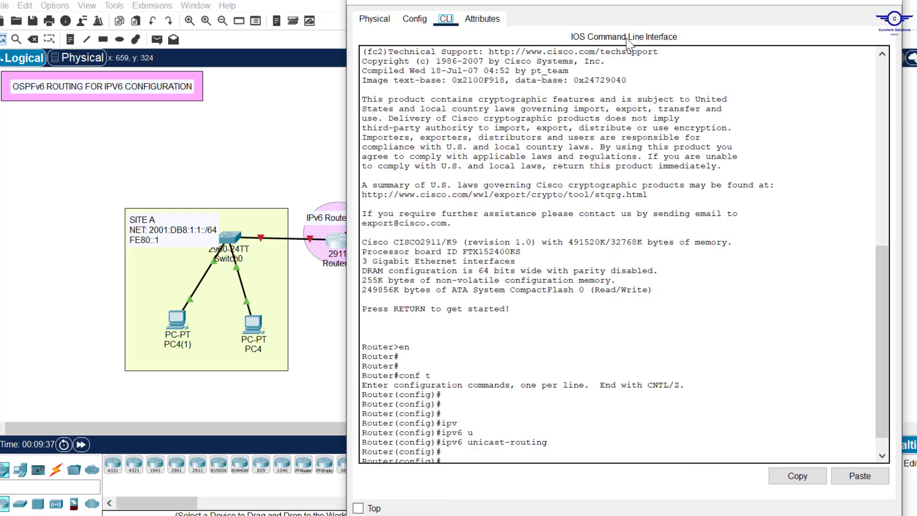
left_click_drag(593, 1, 644, 35)
left_click(671, 207)
key("Return")
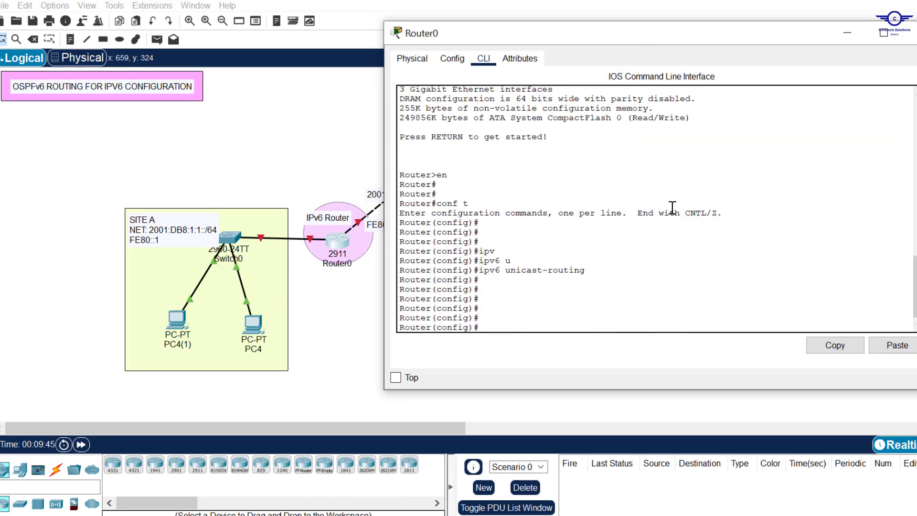
type("int gi0/1")
key("Return")
key("Return")
key("Return")
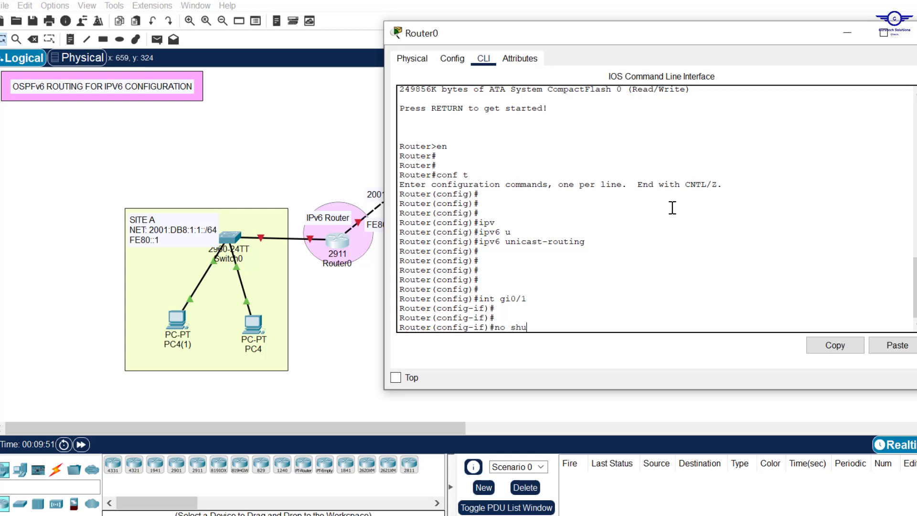
type("no shut")
key("Return")
key("Return")
key("Return")
key("Return")
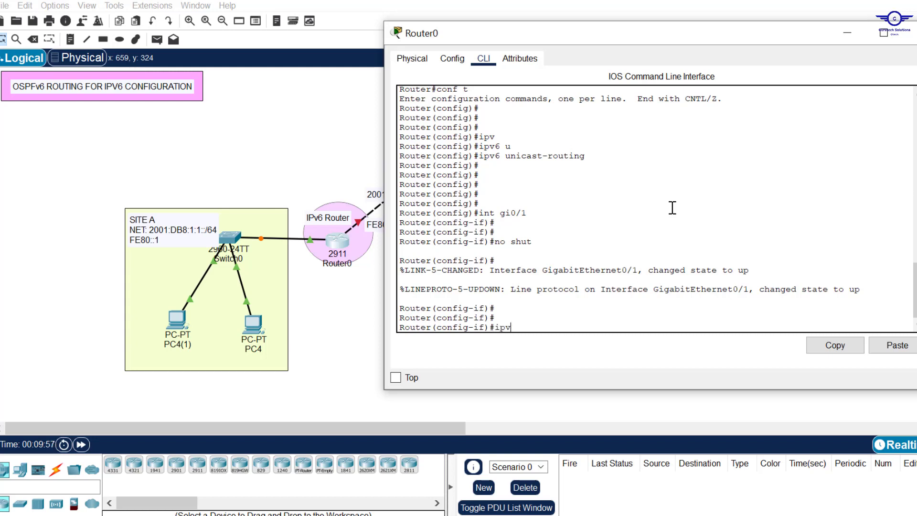
Assign link-local address fe80::1 to Router0's gi0/1
type("ipv")
key("Tab")
type("ad")
key("Tab")
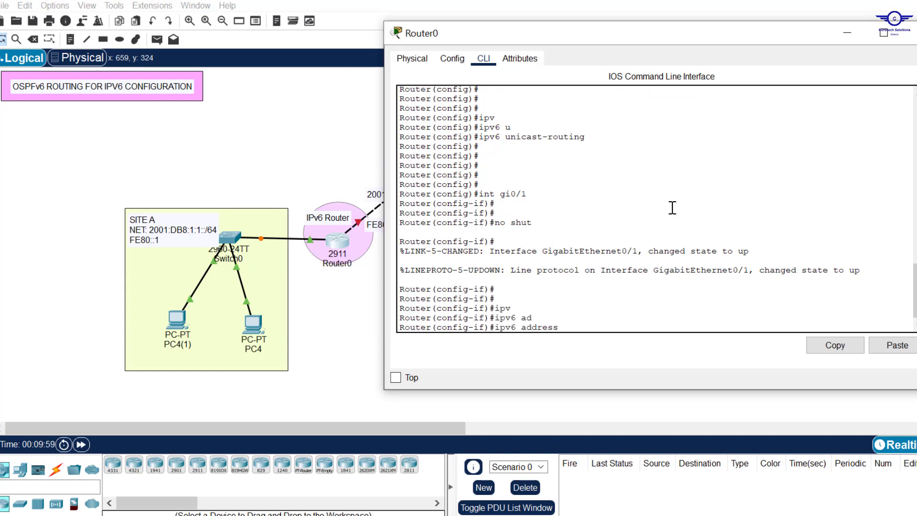
type("fe80::1 li")
key("Tab")
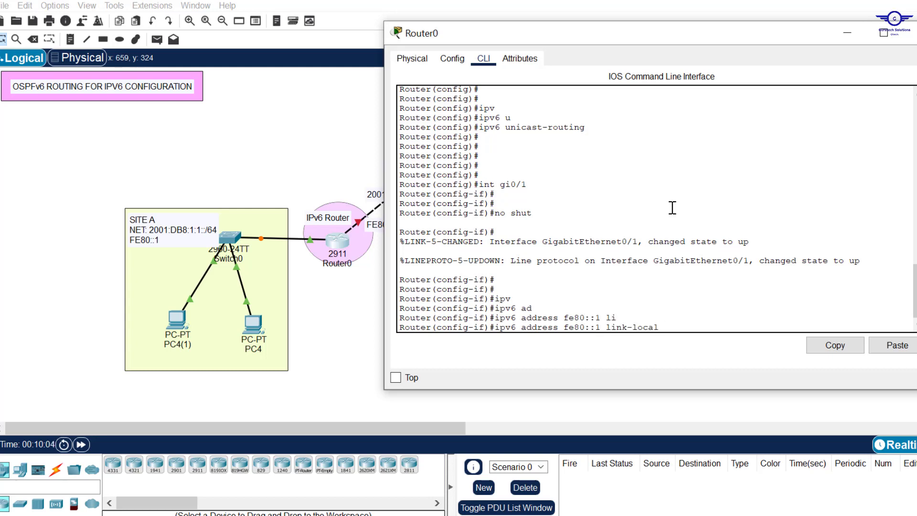
key("Return")
key("Return")
key("Return")
key("Return")
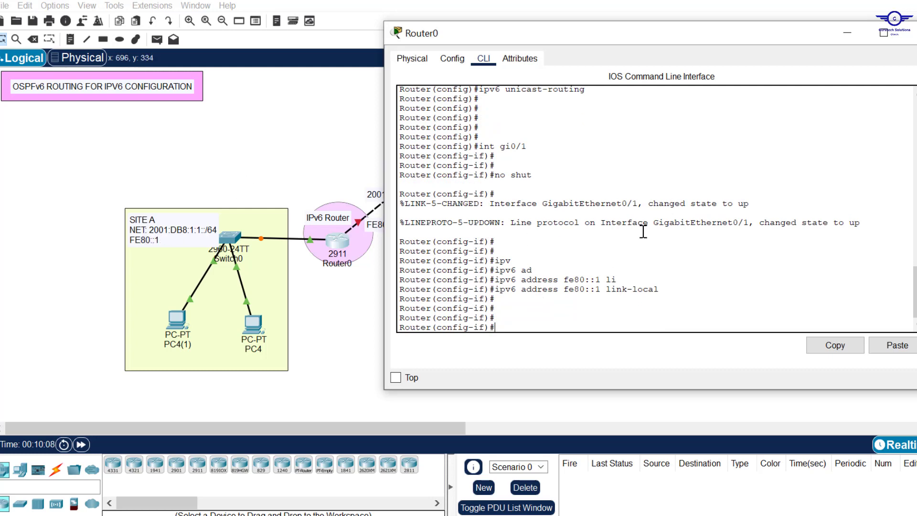
Begin an ipv6 address command for gi0/1's global address
type("ipv")
key("Tab")
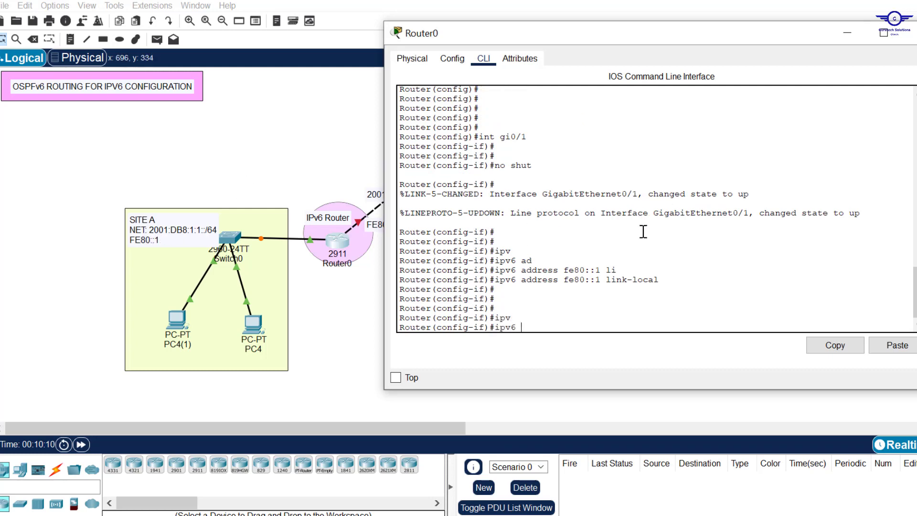
type("address")
key("Tab")
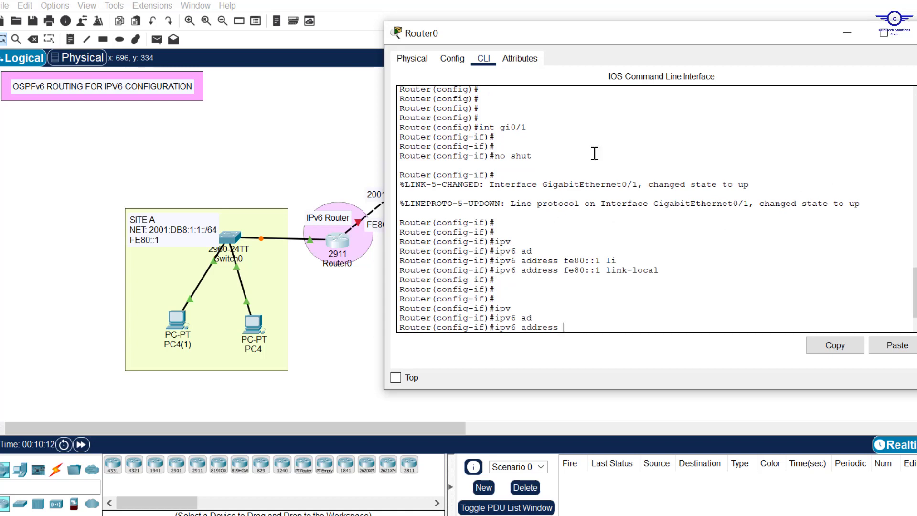
Copy the Site A prefix from its note, apply 2001:DB8:1:1::1/64 to gi0/1, and exit the interface
left_click(197, 238)
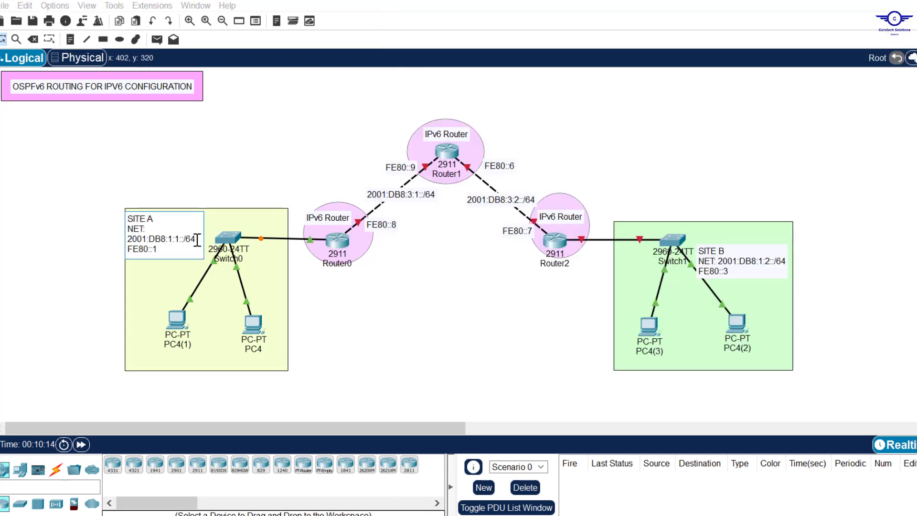
left_click_drag(197, 239, 128, 242)
key("ctrl+c")
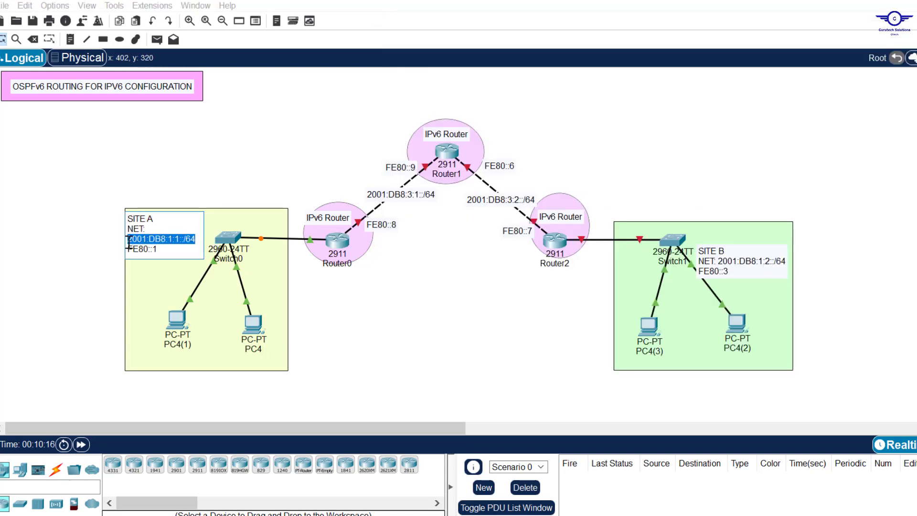
left_click(339, 244)
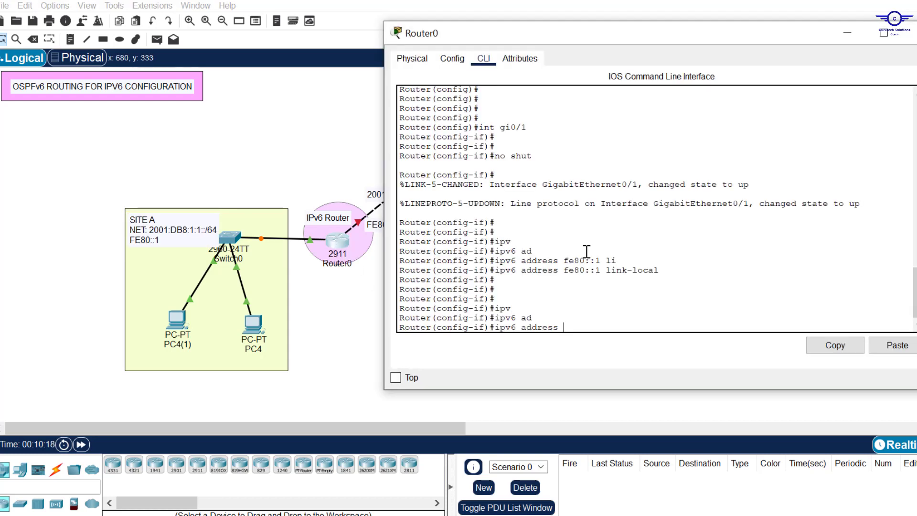
left_click(895, 345)
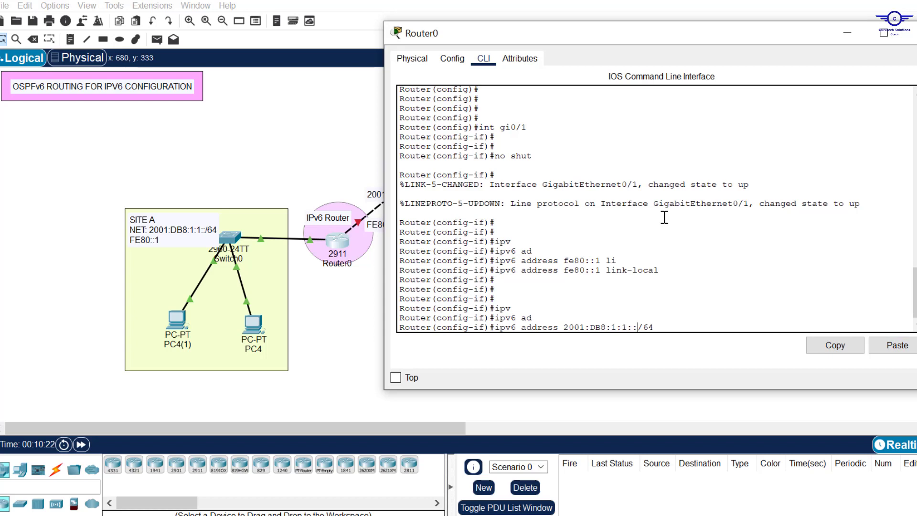
type("1")
key("Return")
type("ex")
key("Return")
key("Return")
key("Return")
key("Return")
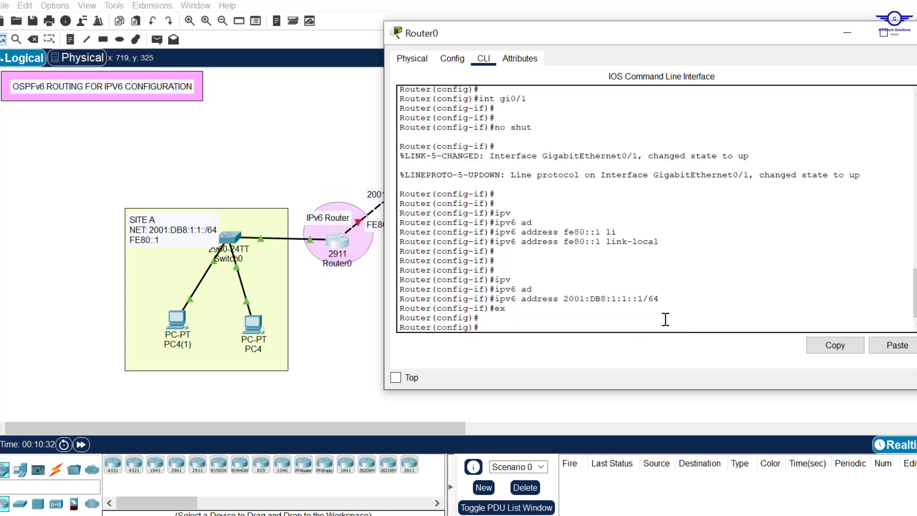
left_click_drag(323, 342, 389, 296)
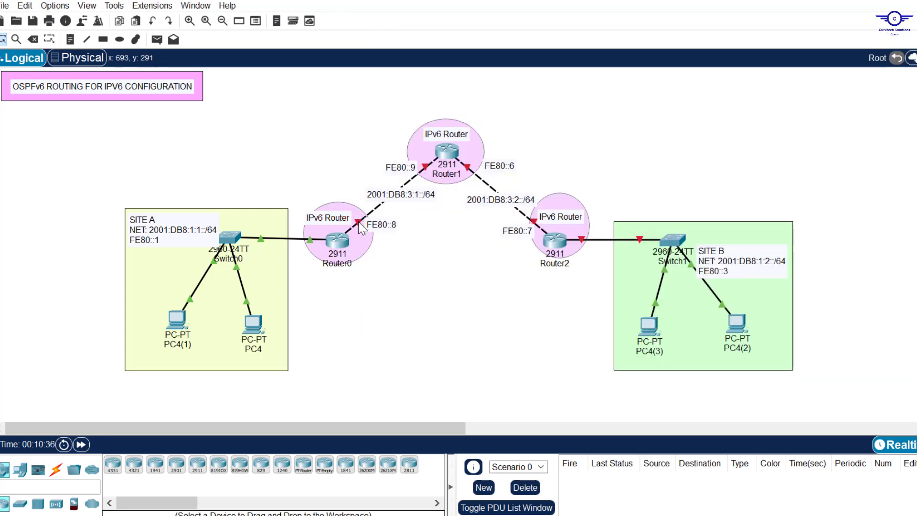
Select Router0's gi0/0 from the recalled interface command and enable it with no shut
left_click(337, 241)
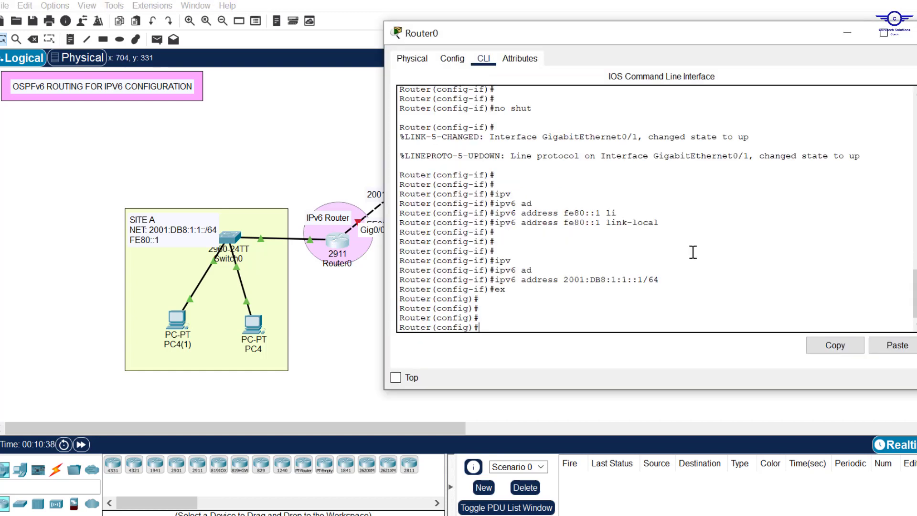
key("Up")
key("Up")
key("Up")
key("Up")
key("Up")
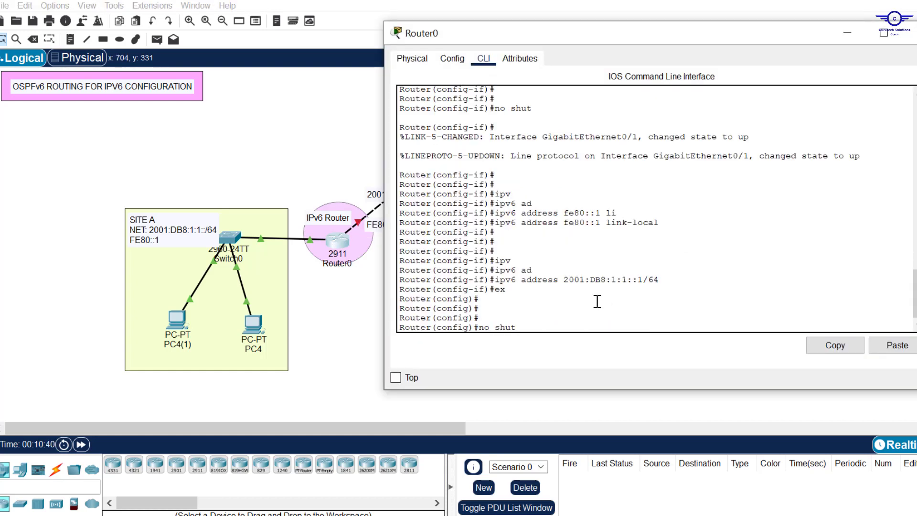
type("0/")
key("Return")
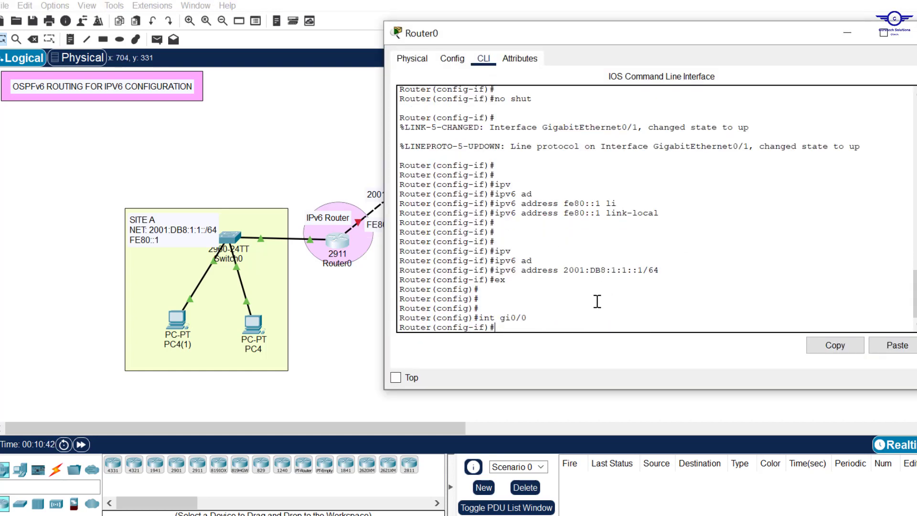
type("no shut")
key("Return")
key("Return")
key("Return")
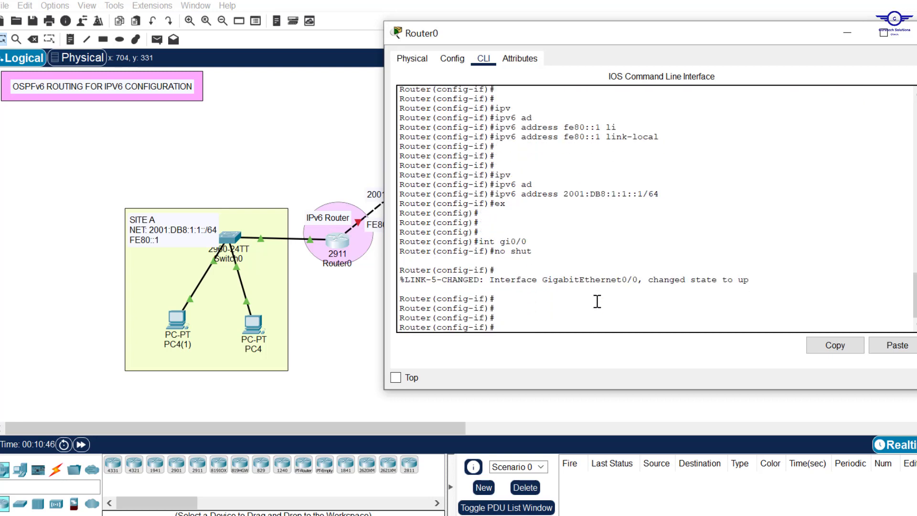
Give gi0/0 the link-local address FE80::8 by editing the recalled command
key("Up")
key("Up")
key("Up")
key("Up")
key("Up")
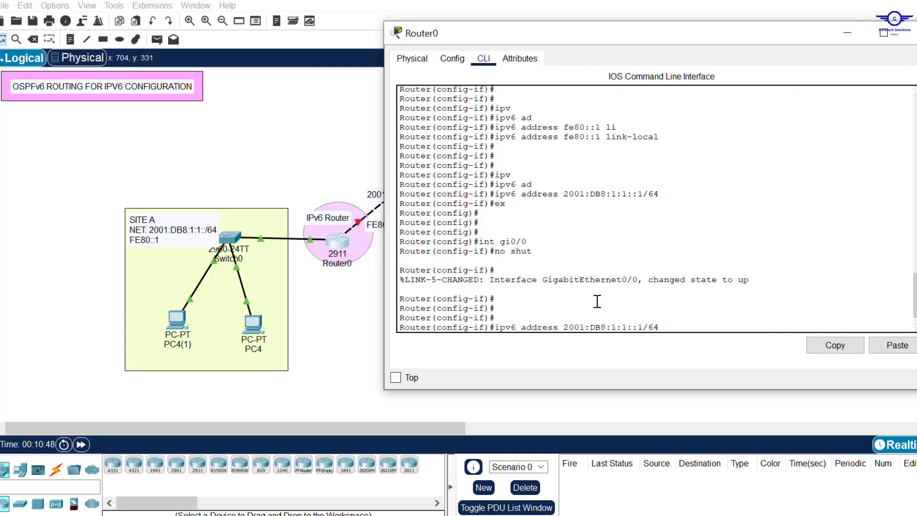
left_click_drag(608, 36, 635, 37)
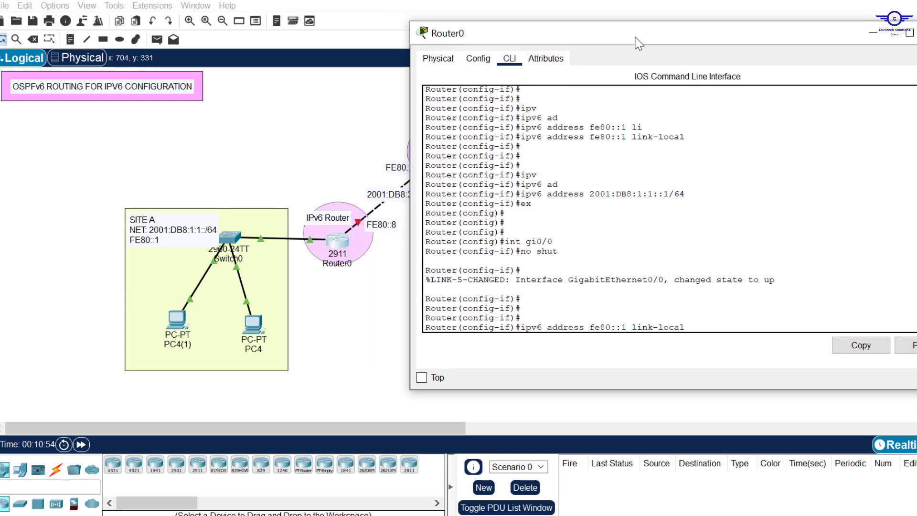
key("Left")
key("Left")
key("Left")
key("Left")
key("Left")
key("Left")
key("Left")
key("Left")
key("Left")
key("Left")
key("Left")
key("BackSpace")
type("8")
key("Return")
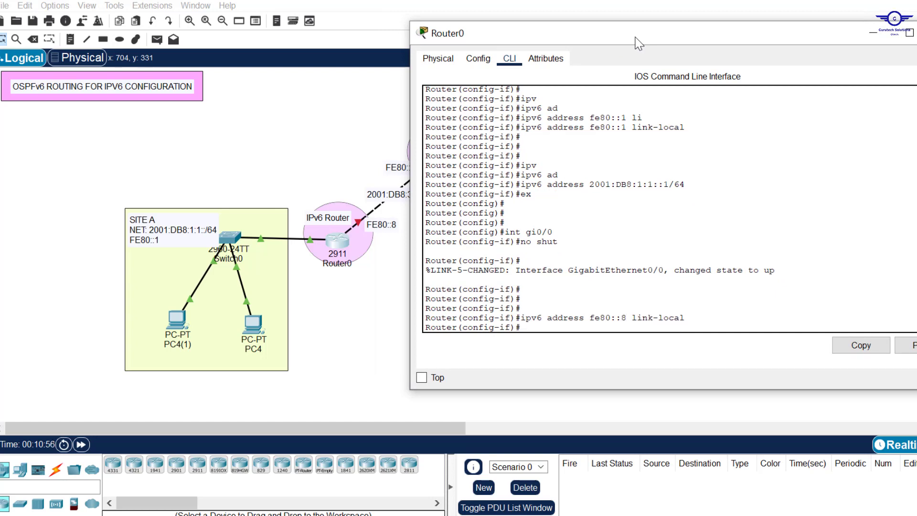
key("Return")
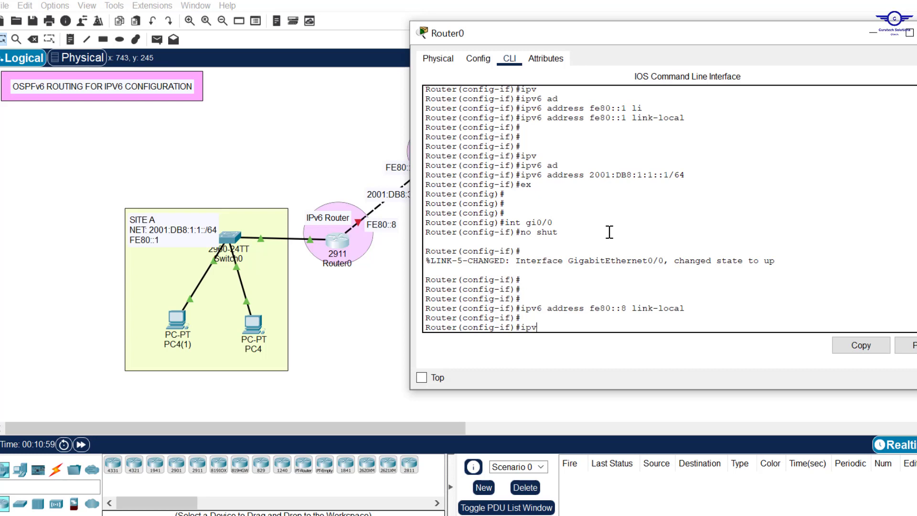
Copy the 2001:DB8:3:1::/64 link note and apply 2001:DB8:3:1::1/64 to gi0/0
type("ipv")
key("Tab")
type("add")
key("Tab")
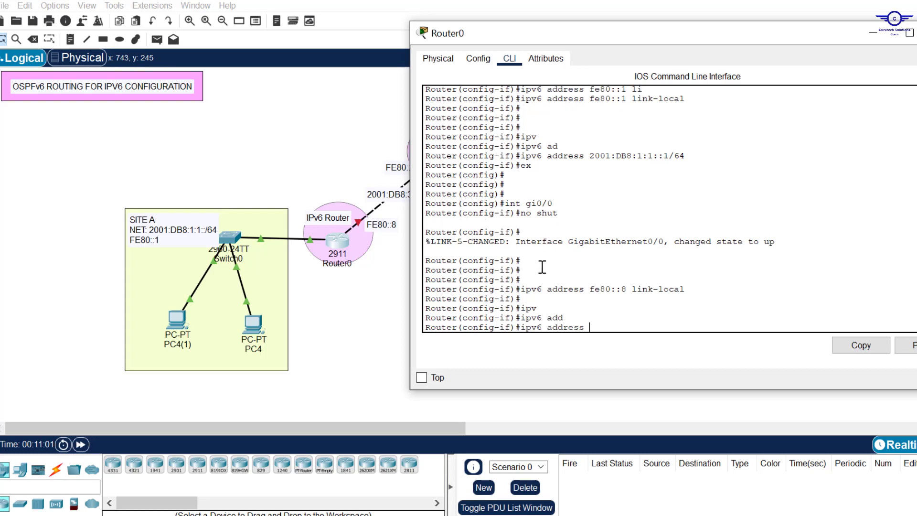
left_click(390, 281)
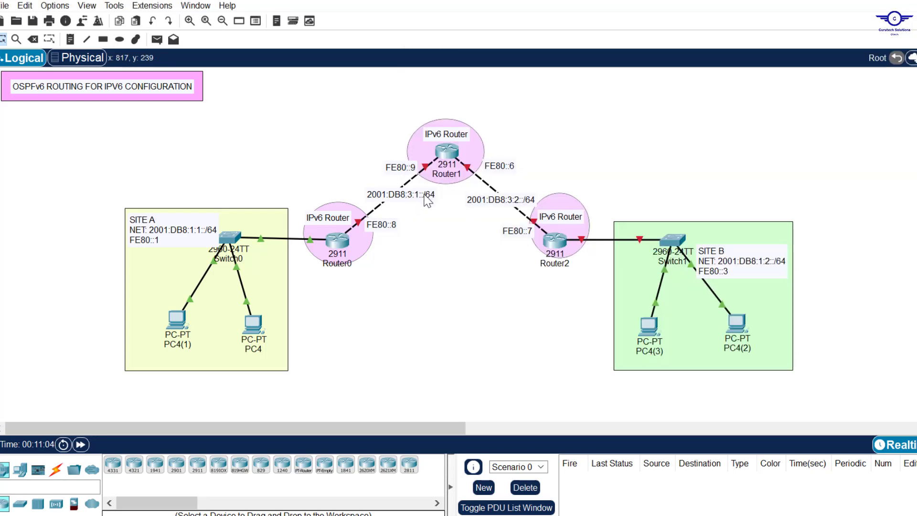
double_click(427, 194)
left_click_drag(438, 195, 325, 196)
key("ctrl+c")
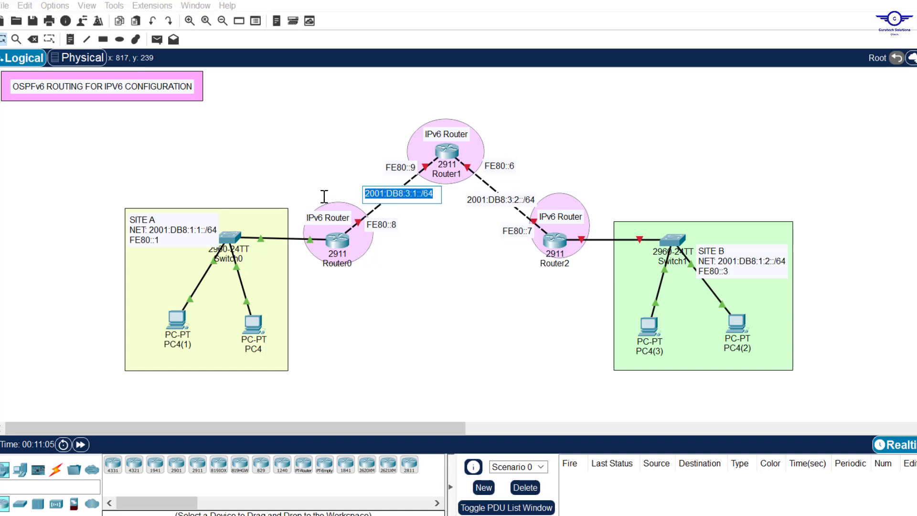
left_click(337, 241)
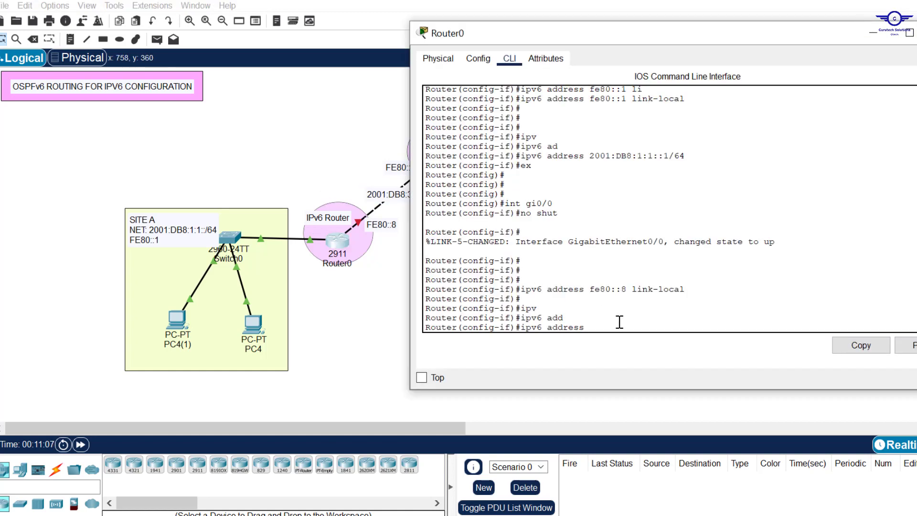
left_click(902, 345)
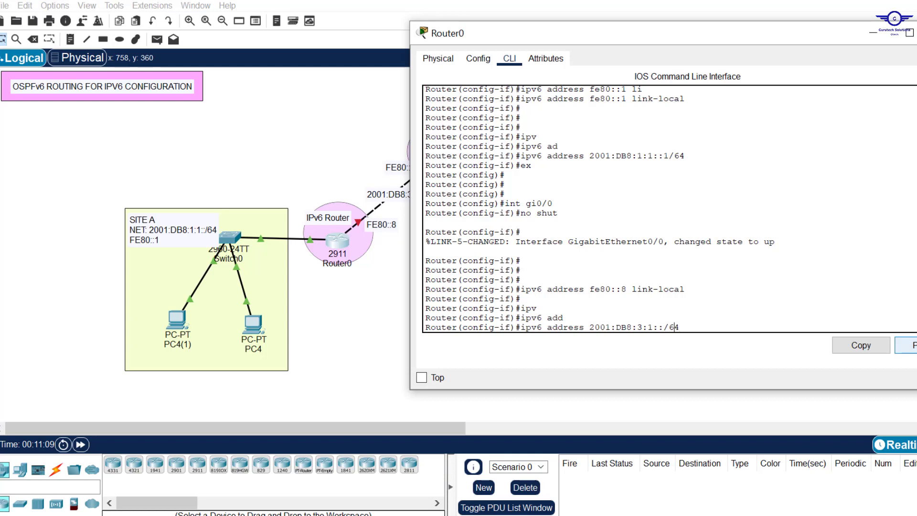
left_click(664, 327)
type("1")
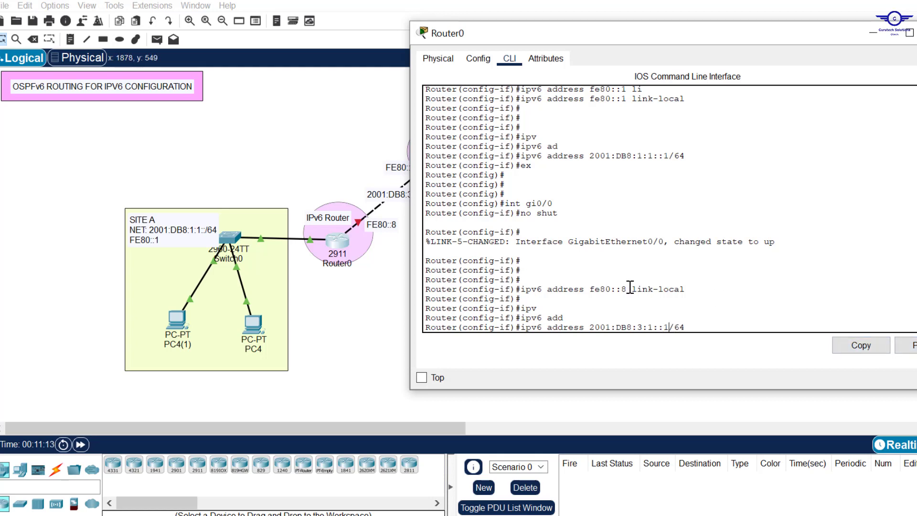
key("Return")
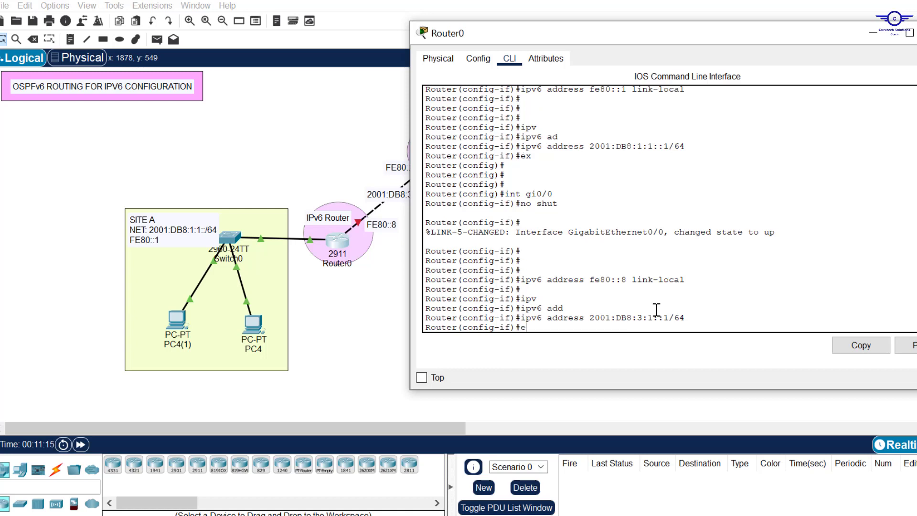
Exit interface mode, save Router0's configuration with do wr, and close its window
type("ex")
key("Return")
key("Return")
key("Return")
key("Return")
key("Return")
type("do")
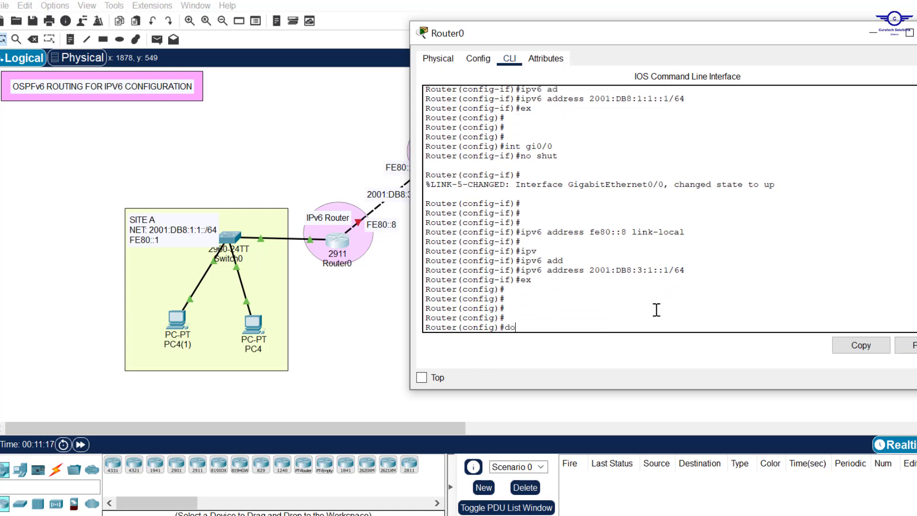
type(" wr")
key("Return")
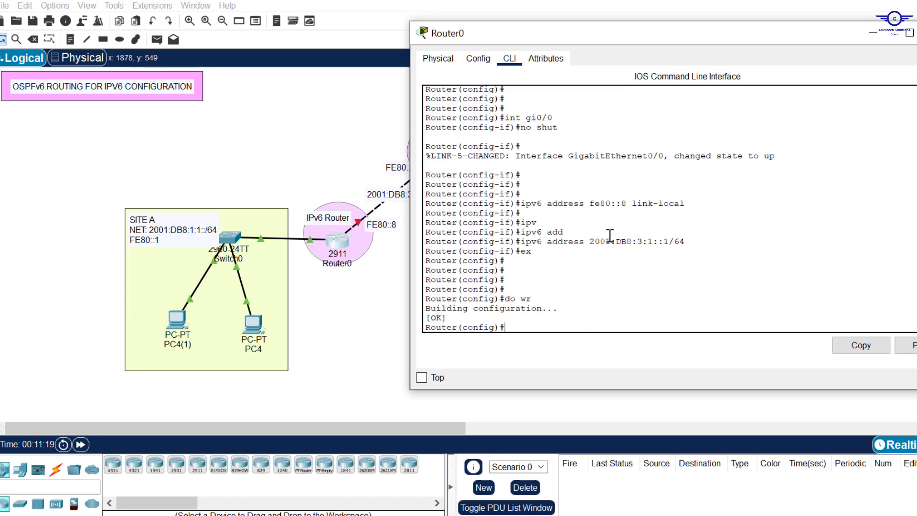
left_click(332, 248)
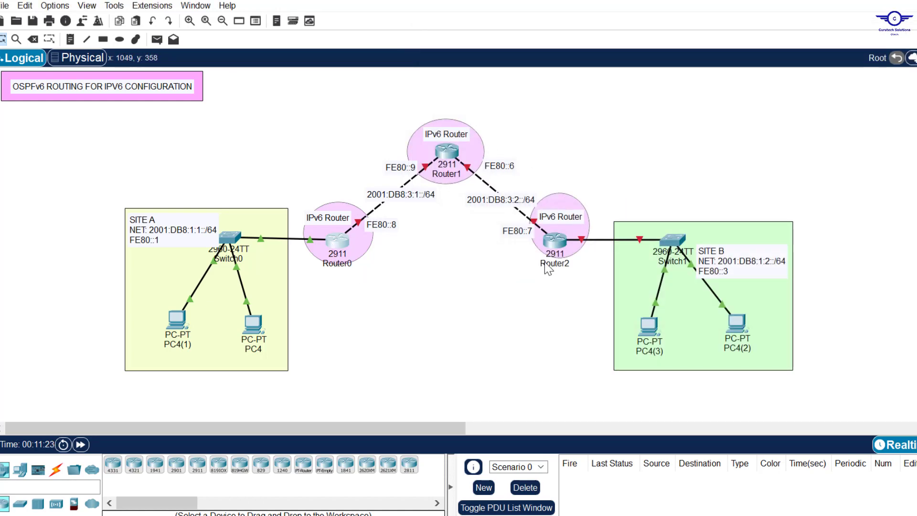
Copy the 2001:DB8:3:1::/64 link label text and open Router1's configuration window
mouse_move(544, 266)
double_click(411, 195)
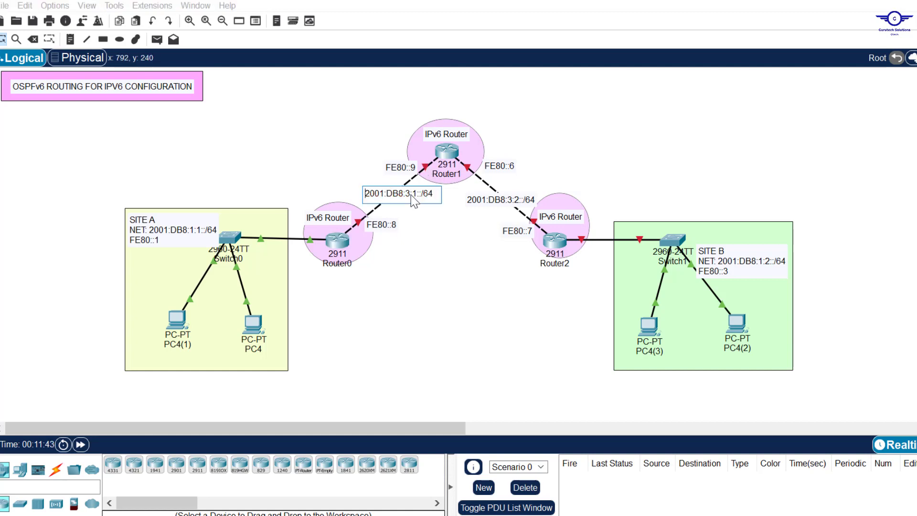
left_click_drag(436, 195, 295, 188)
key("ctrl+c")
left_click(397, 238)
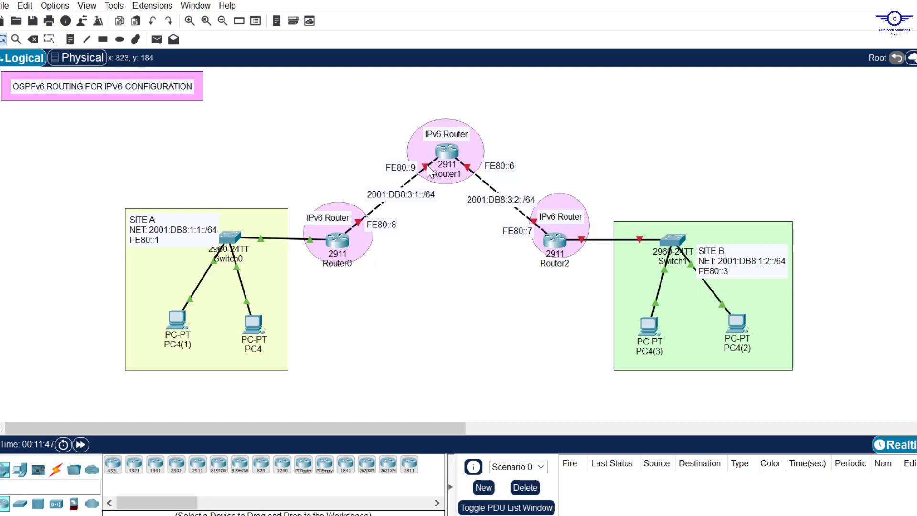
mouse_move(430, 171)
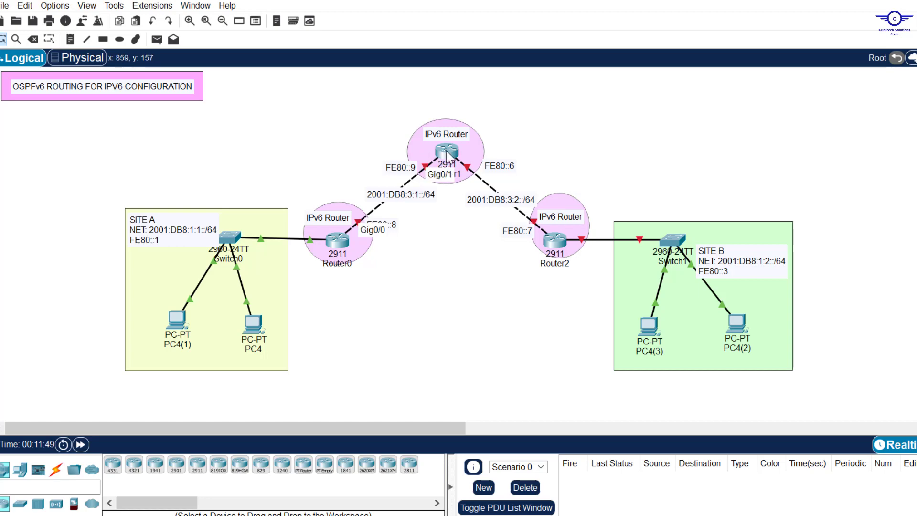
left_click(446, 151)
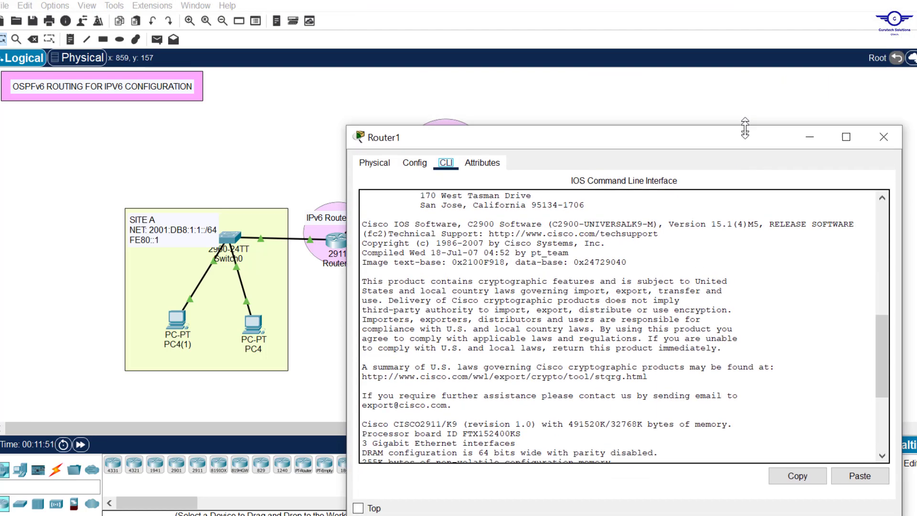
Reposition Router1's window and bring gig0/1 up with int gig0/1 and no shut
left_click_drag(632, 145, 745, 62)
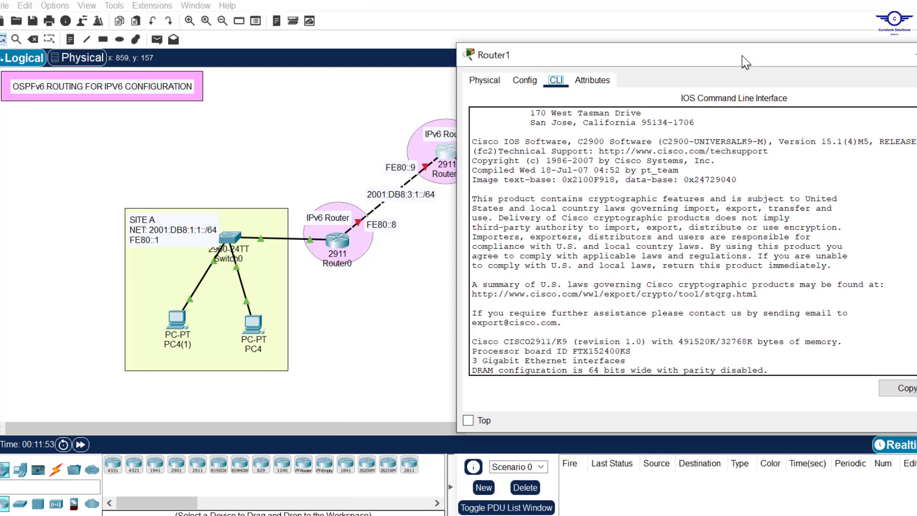
type("en conf t   ipv ipv6 u ipv6 unicast-routing")
type("in")
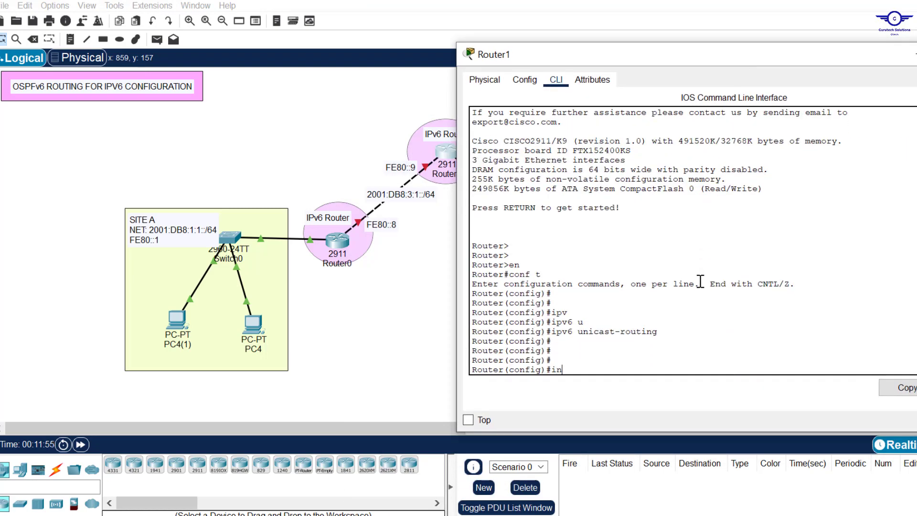
type("t gig0/1")
key("Return")
type("no s")
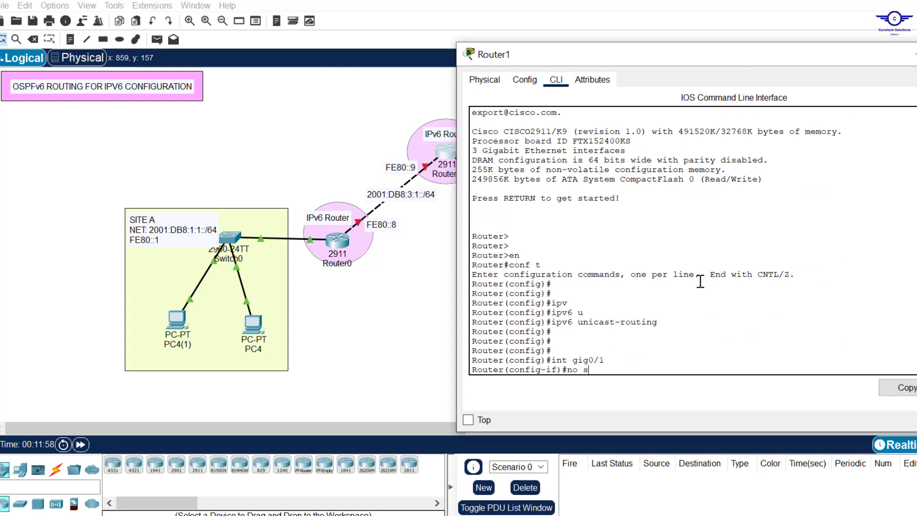
type("hut")
key("Return")
key("Return")
key("Return")
key("Return")
key("Return")
key("Return")
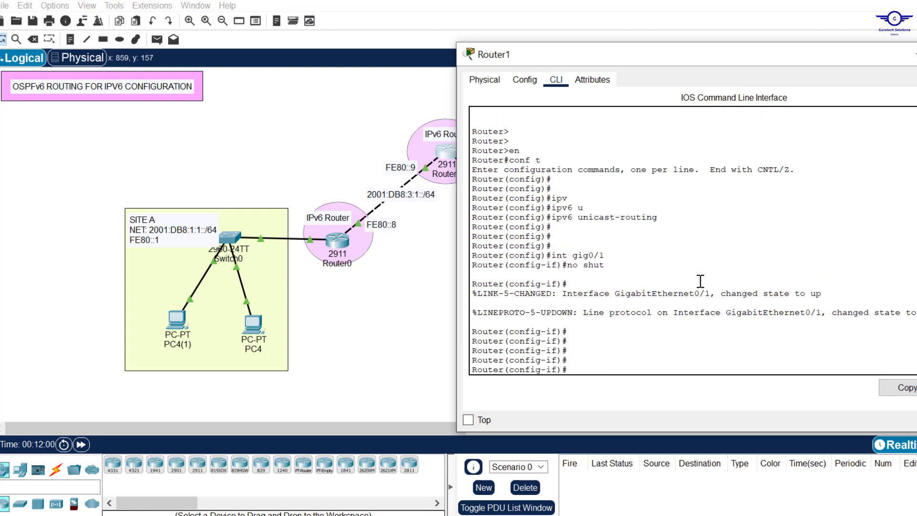
Assign link-local address fe80::9 to Router1's gig0/1
type("ipv")
key("Tab")
type("ad")
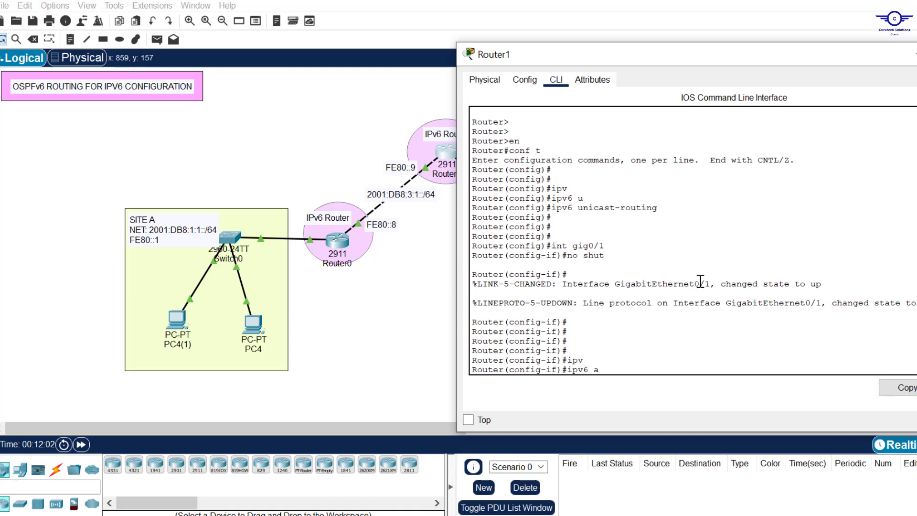
key("Tab")
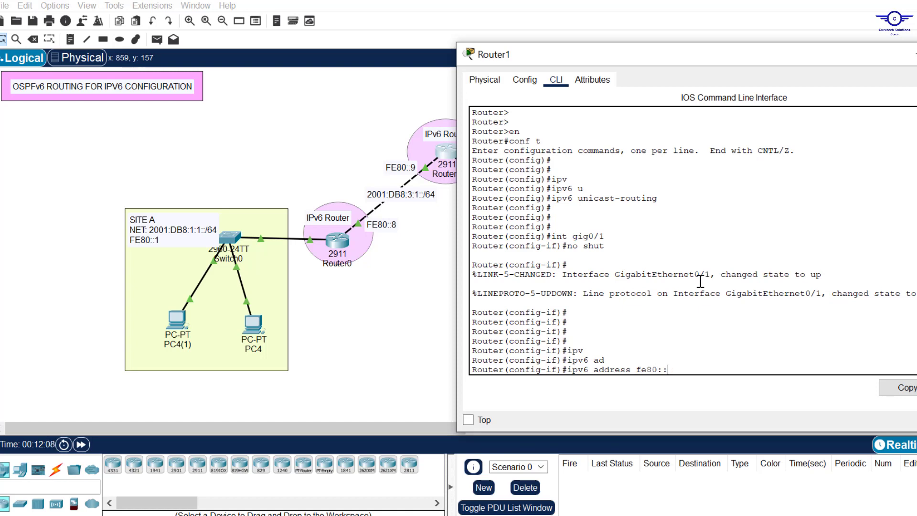
type("fe80::9 li")
key("Tab")
key("Return")
key("Return")
key("Return")
key("Return")
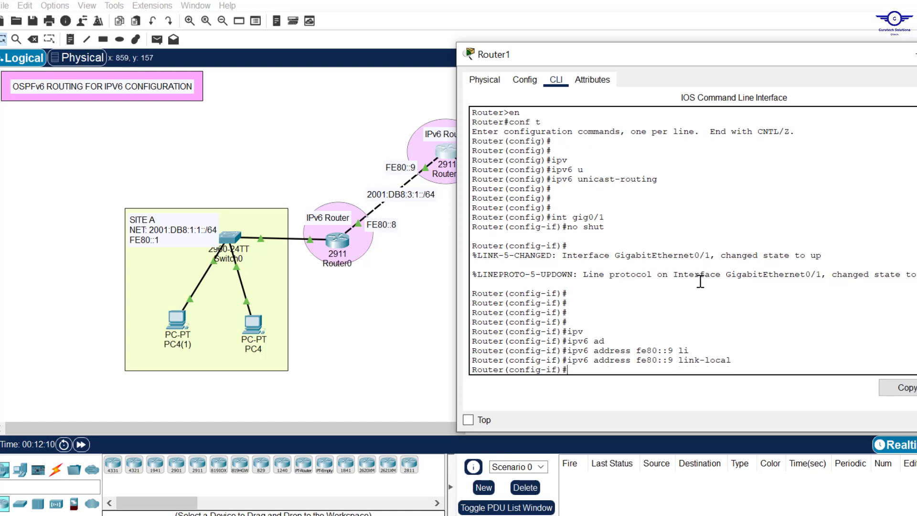
Paste the link prefix to apply 2001:DB8:3:1::2/64 to gig0/1, then exit the interface
type("ipv")
key("Tab")
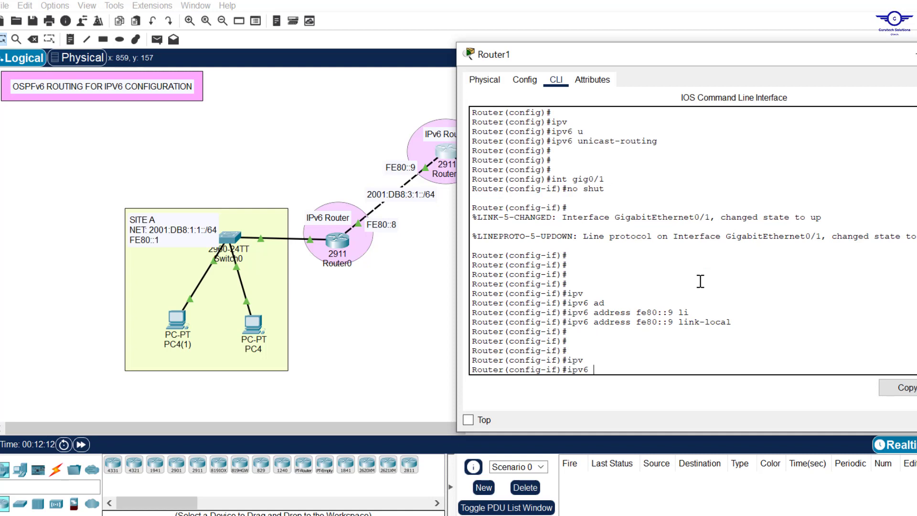
type("add")
key("ctrl+v")
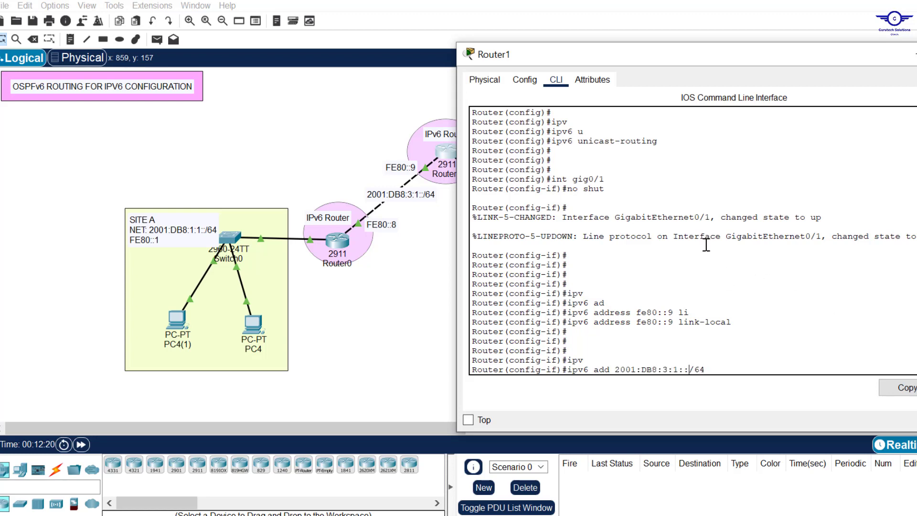
type("2")
key("Return")
type("er(config-if)#e")
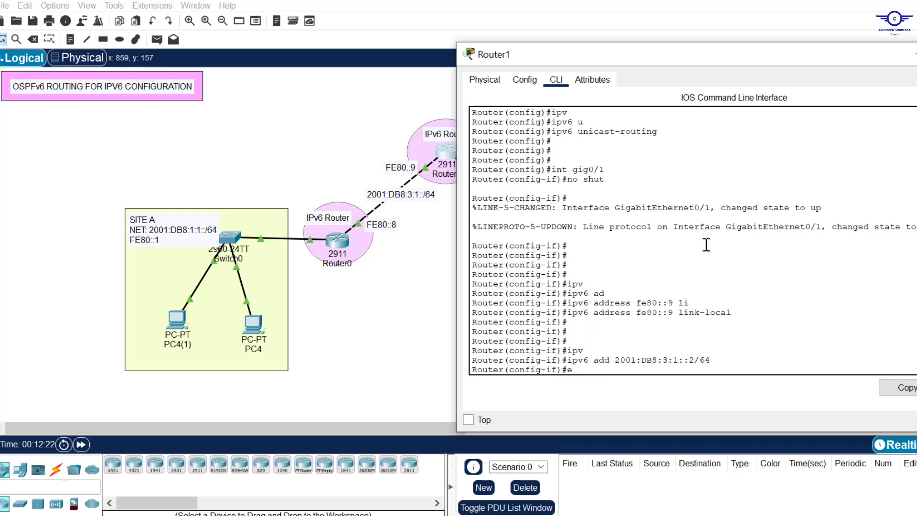
type("x")
key("Return")
key("Return")
key("Return")
key("Return")
Bring Router1's GigabitEthernet0/0 up with int gig0/0 and no shut
left_click_drag(811, 54, 716, 53)
left_click_drag(911, 156, 779, 156)
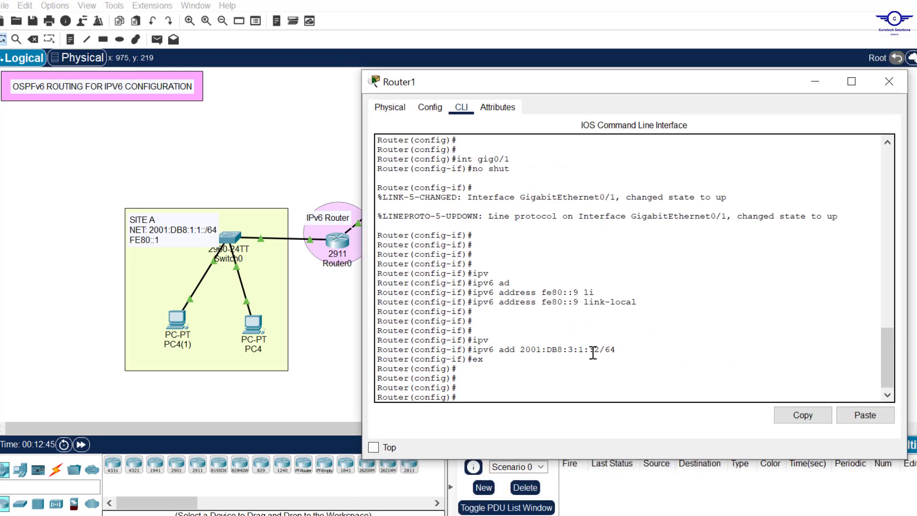
type("int gig0/0")
key("Return")
type("no shut")
key("Return")
key("Return")
key("Return")
key("Return")
key("Return")
key("Up")
key("Up")
key("Up")
key("Up")
key("Up")
key("Up")
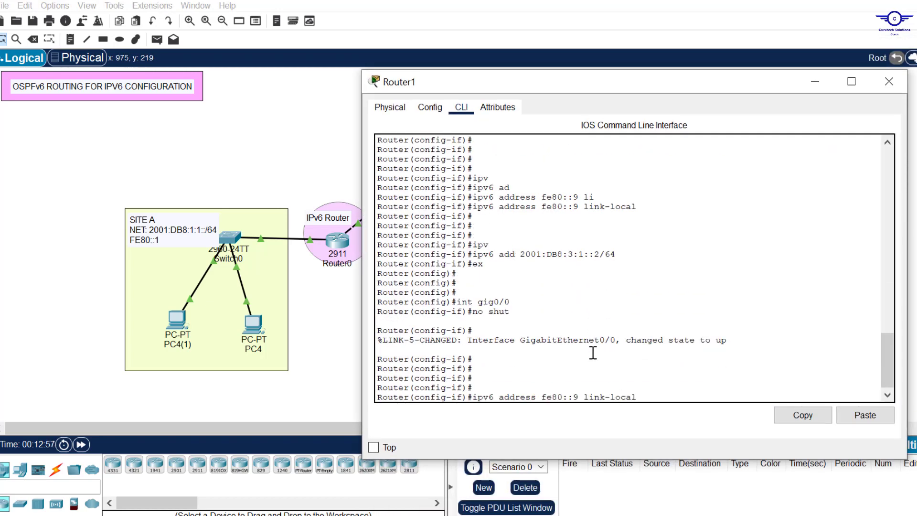
Apply the recalled address command, begin gig 0/0 addressing with no shut, and close Router2's window
key("Return")
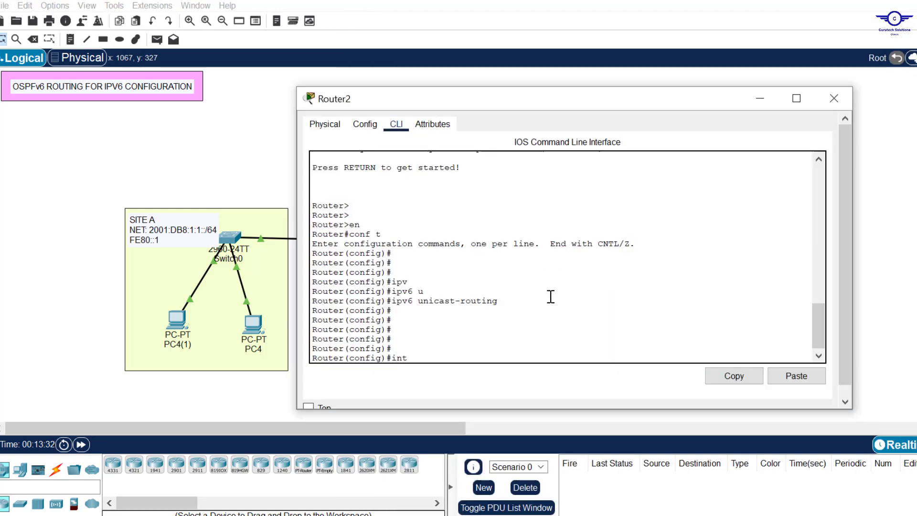
type("int gig 0/0")
key("Return")
key("Return")
key("Return")
type("no shut")
key("Return")
key("Return")
key("Return")
key("Return")
type("ipv")
key("Tab")
type("add")
key("Tab")
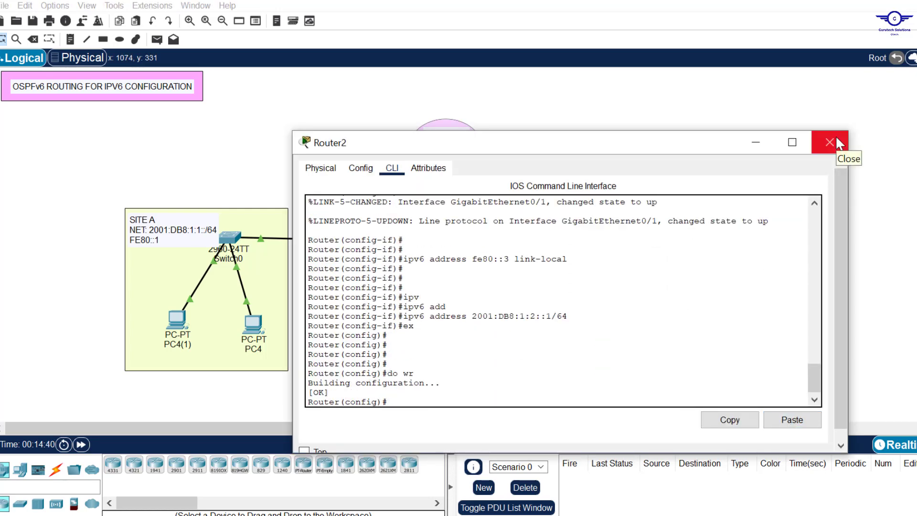
left_click(836, 142)
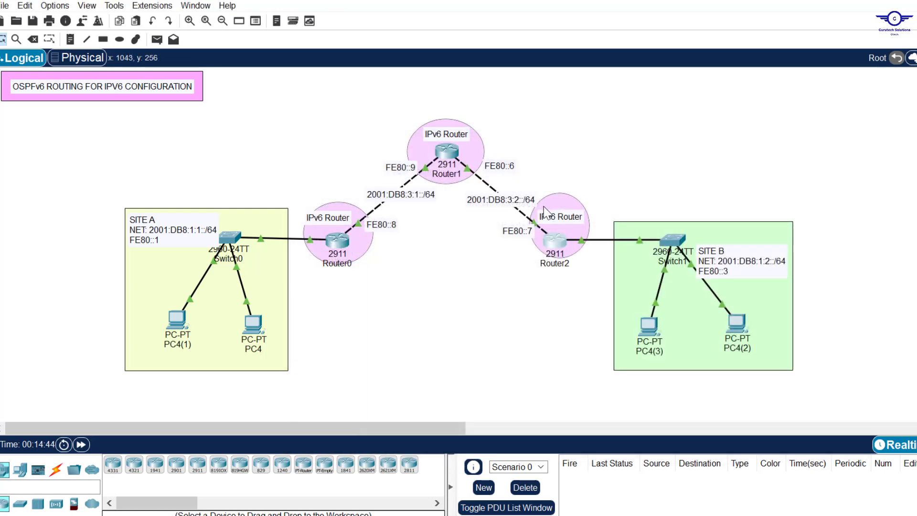
Use 'do sh ipv6 int bri' to confirm Router1's Gi0/0 is up with fe80::6 and 2001:DB8:3:2::2
left_click(447, 151)
left_click_drag(547, 2, 524, 59)
scroll(533, 279, "down", 7)
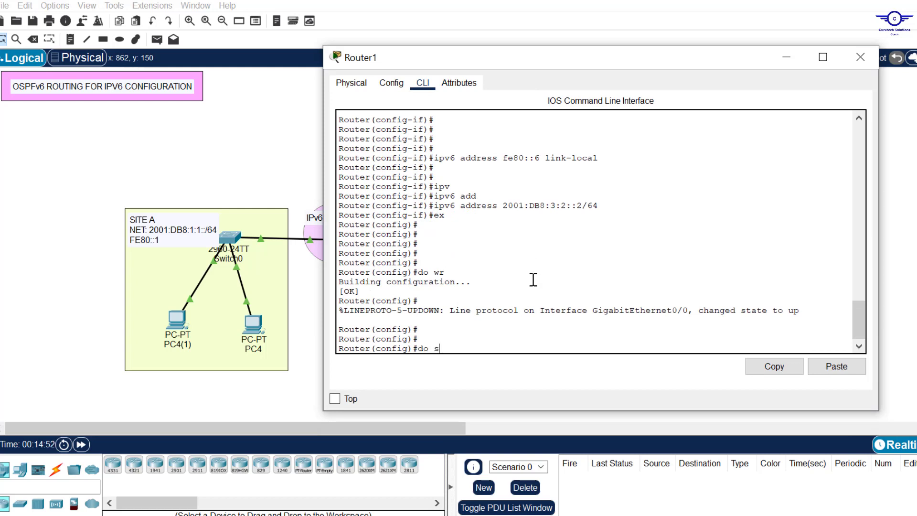
type("do sh ipv6 int bri")
key("Return")
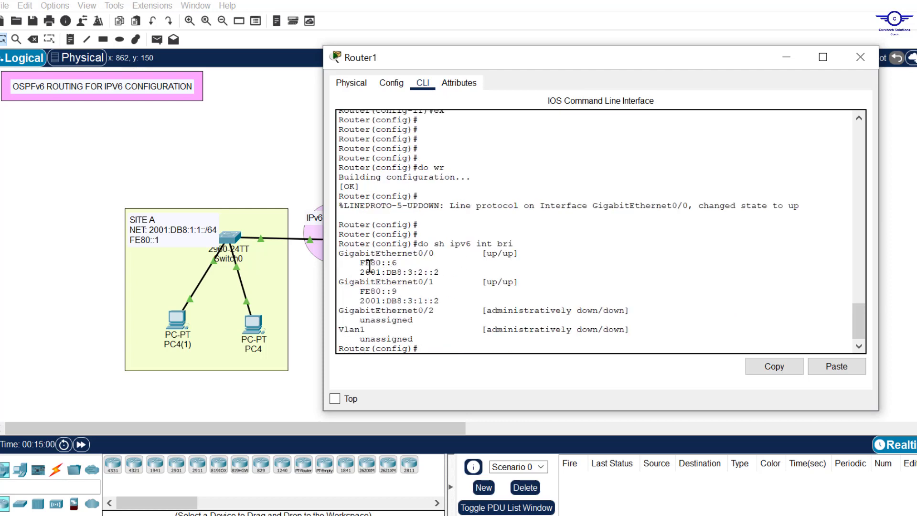
left_click_drag(359, 263, 438, 274)
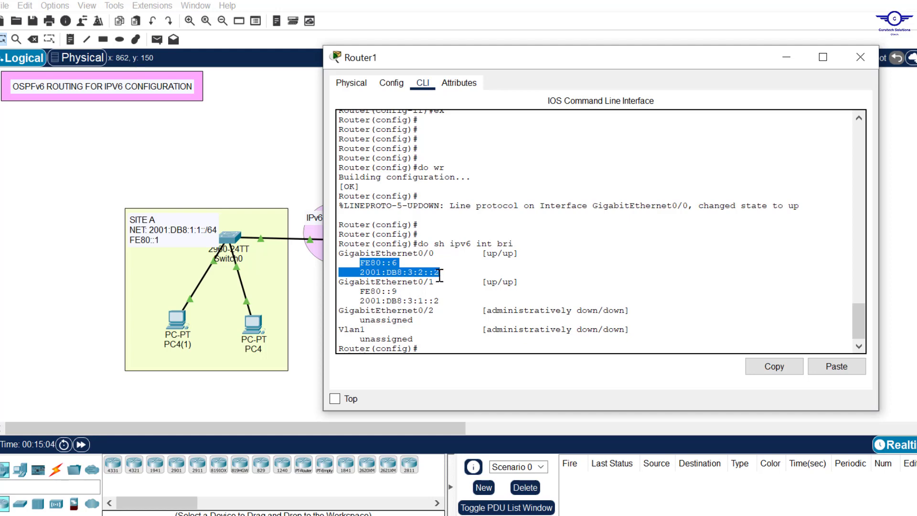
left_click(860, 57)
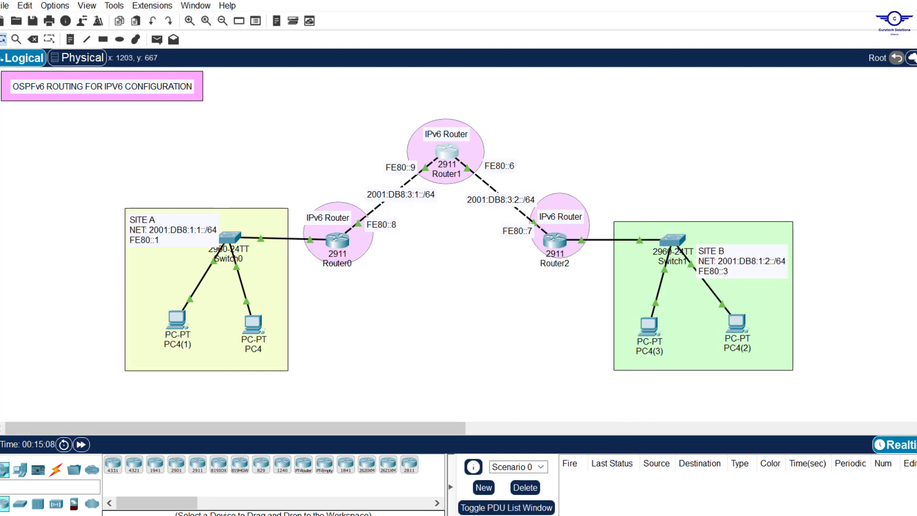
key("alt+Tab")
left_click(347, 337)
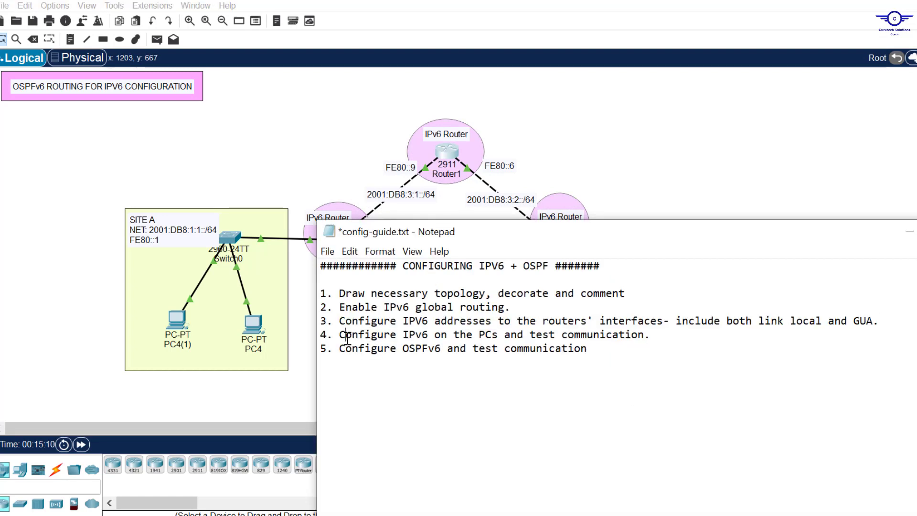
left_click_drag(346, 336, 647, 335)
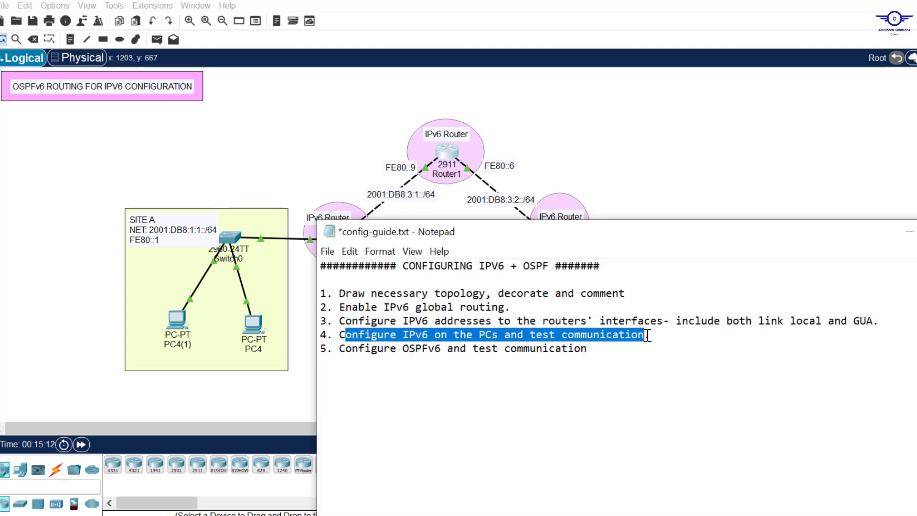
left_click(87, 381)
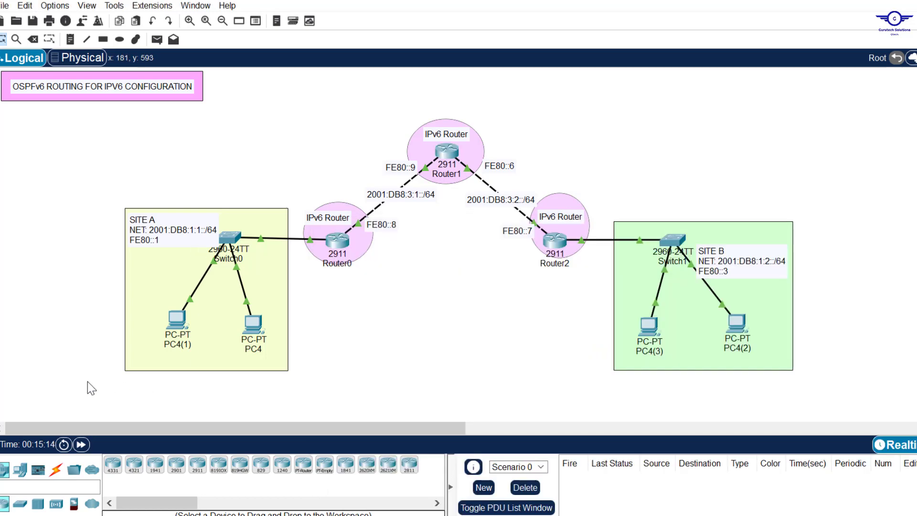
left_click(176, 319)
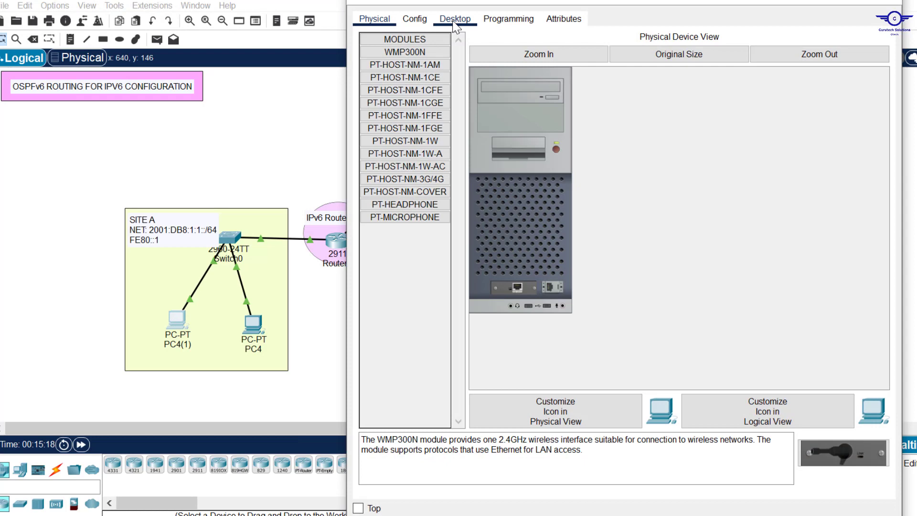
left_click_drag(711, 0, 710, 131)
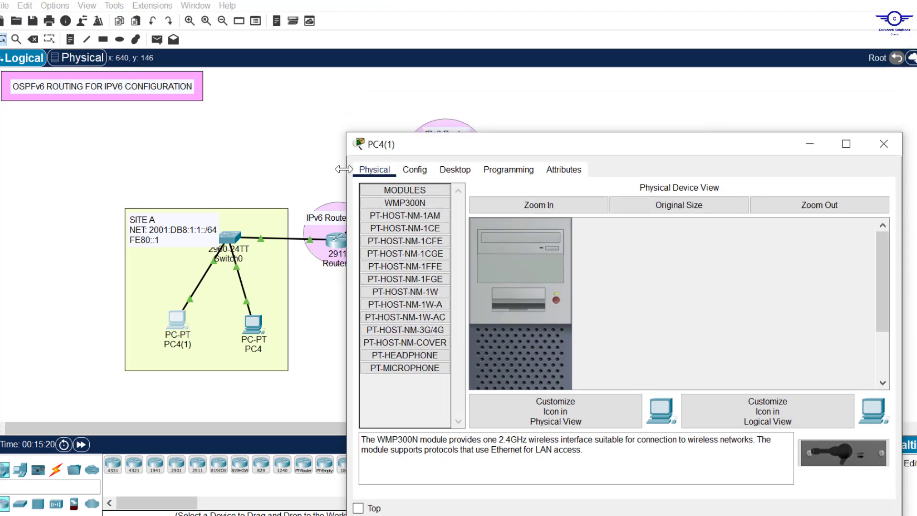
key("alt+F4")
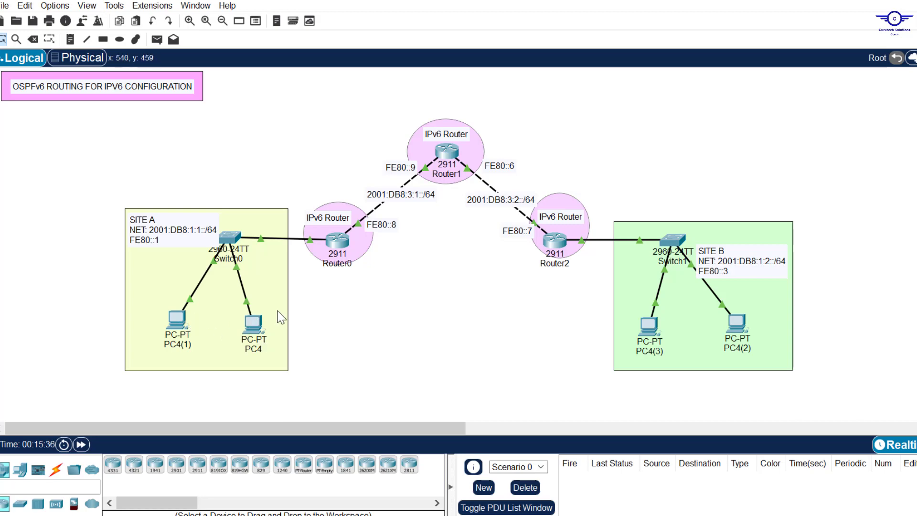
Set PC4(1)'s IPv6 configuration to Automatic so it gets gateway FE80::1
left_click(179, 327)
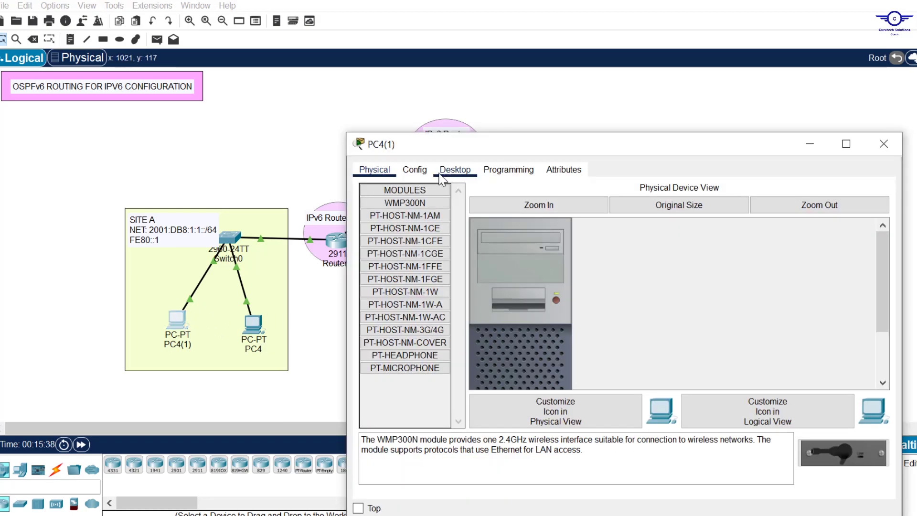
left_click(454, 170)
left_click(408, 212)
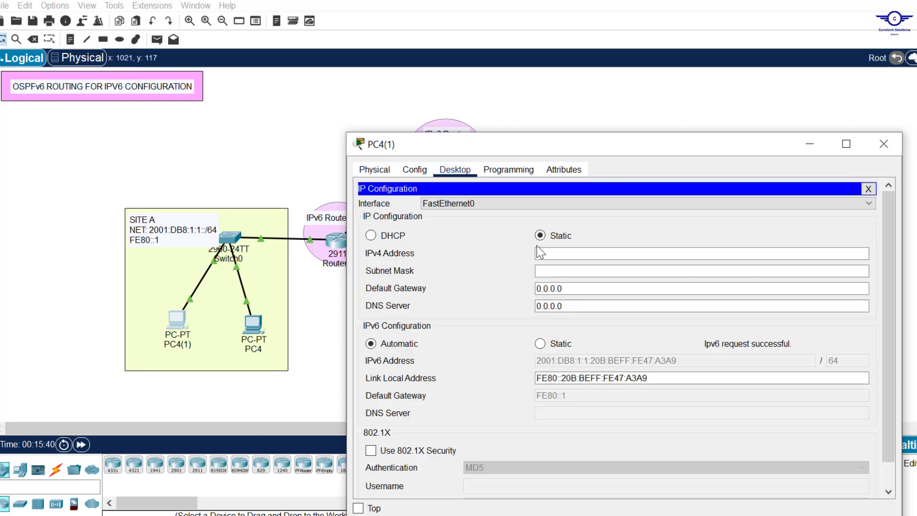
left_click(539, 344)
left_click(384, 342)
left_click(883, 144)
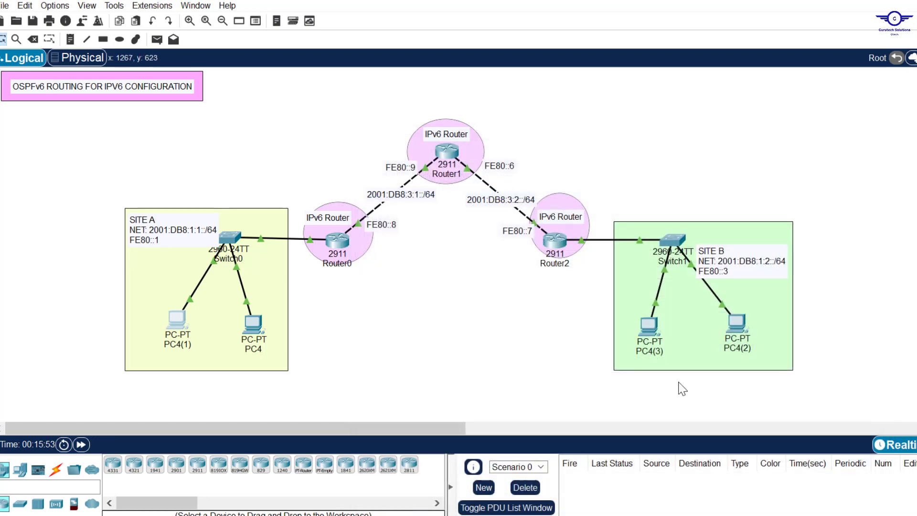
Set PC4(3)'s IPv6 configuration to Automatic, getting 2001:DB8:1:2:2E0:B0FF:FEEE:42BB/64 with gateway FE80::3
left_click(649, 324)
left_click(452, 123)
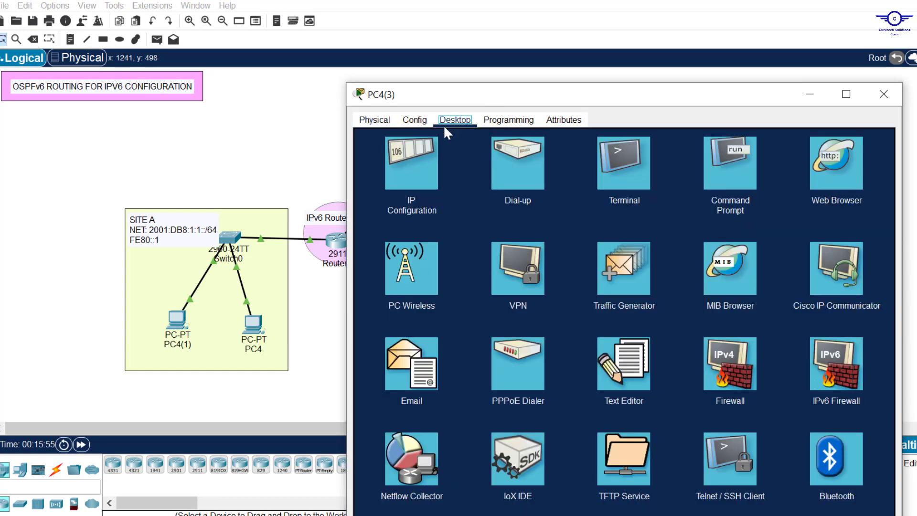
left_click(410, 164)
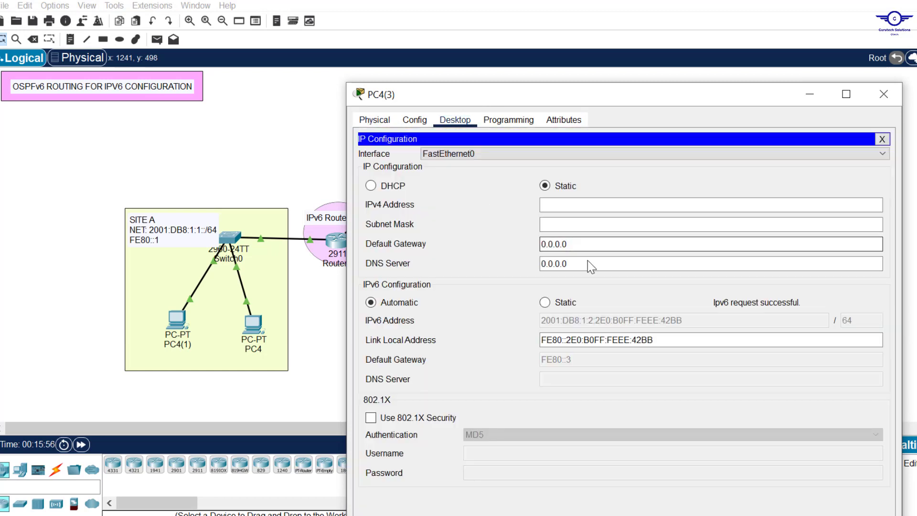
left_click(548, 301)
left_click(382, 305)
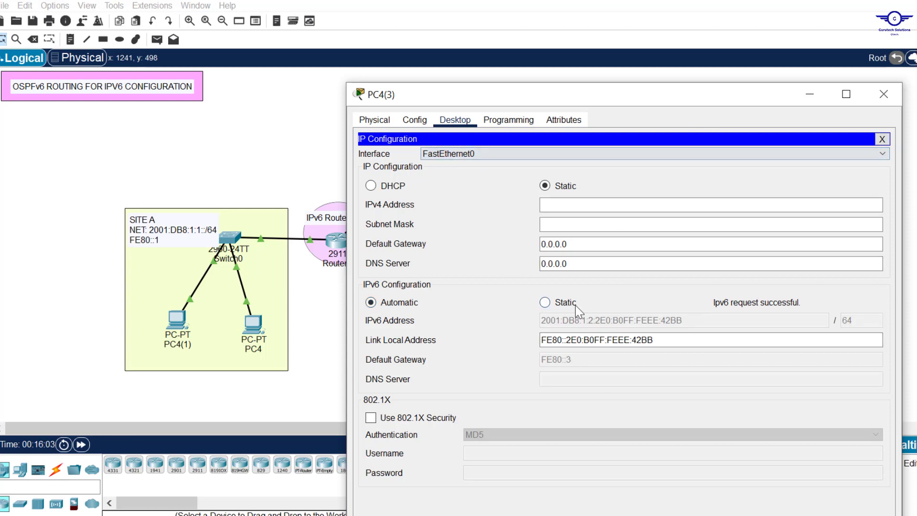
left_click(883, 93)
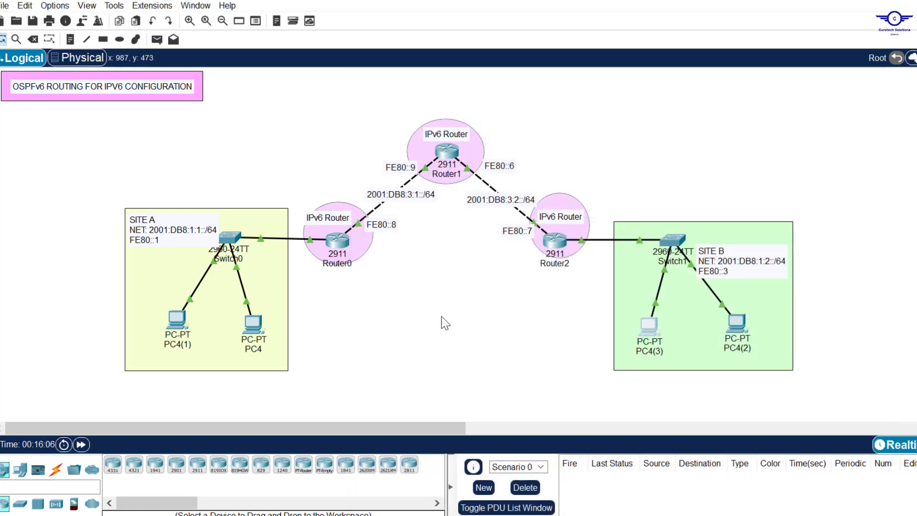
key("alt+Tab")
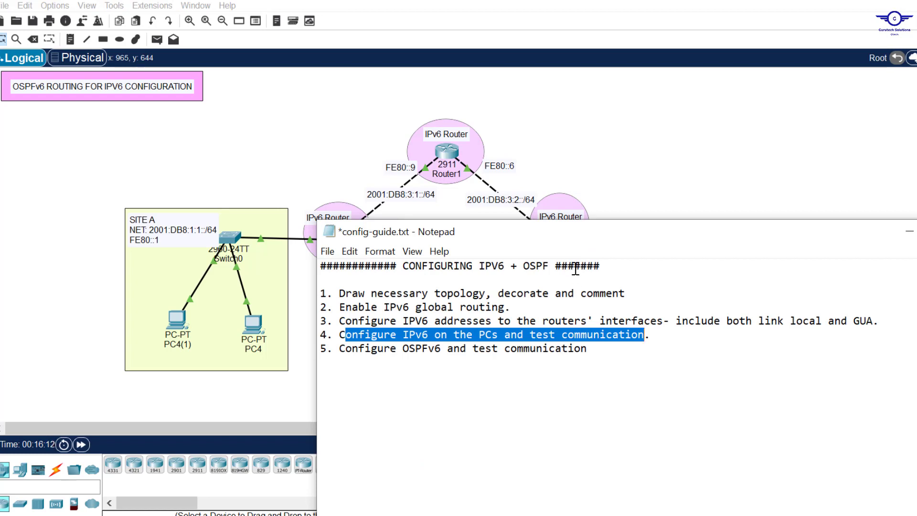
key("alt+Tab")
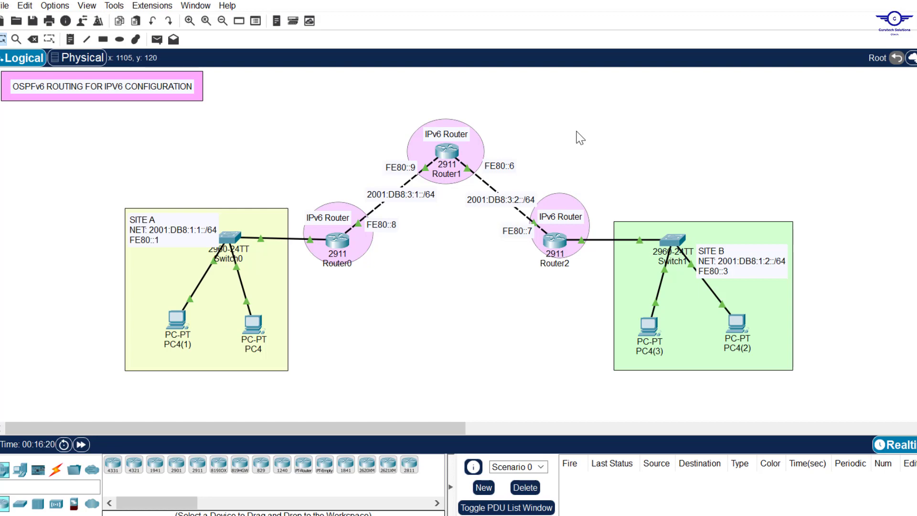
On Router0's CLI, start IPv6 OSPF process 15 with 'ipv6 router ospf 15'
left_click(342, 239)
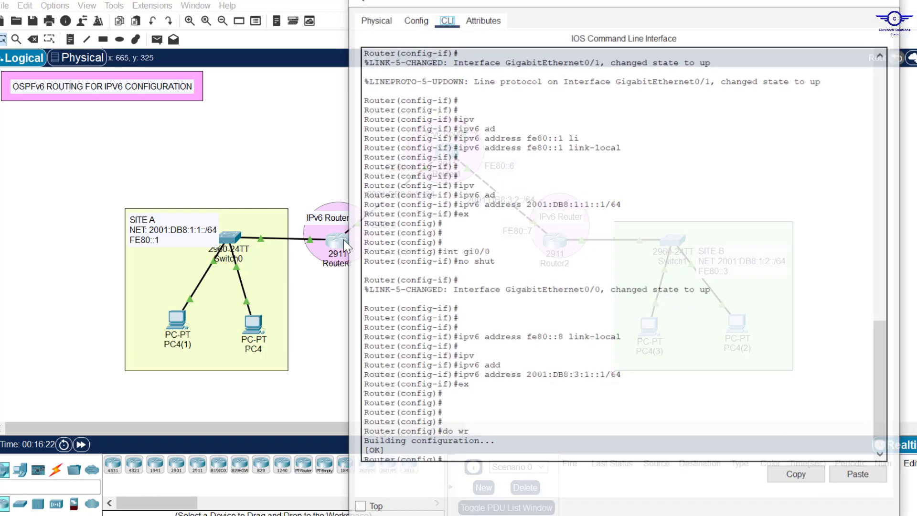
left_click_drag(564, 2, 548, 81)
left_click(537, 204)
scroll(537, 204, "down", 7)
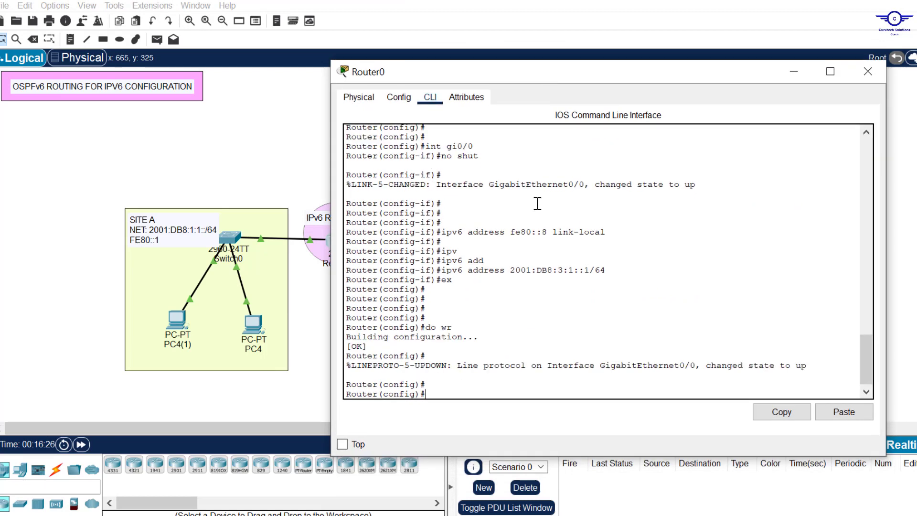
type("ipv")
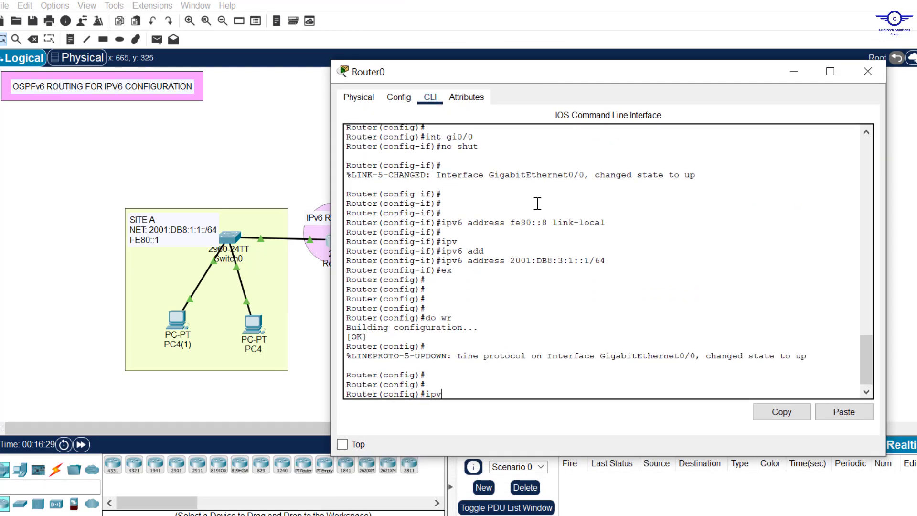
key("Tab")
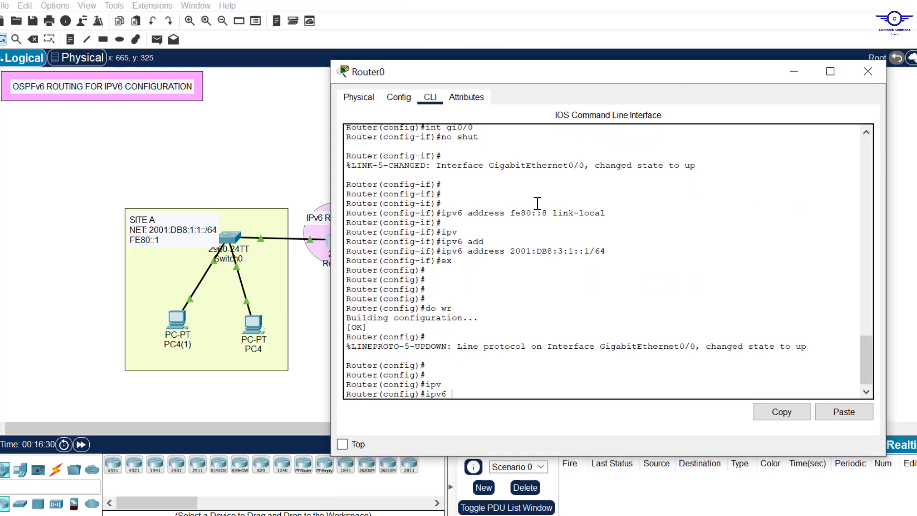
type("rout")
key("Tab")
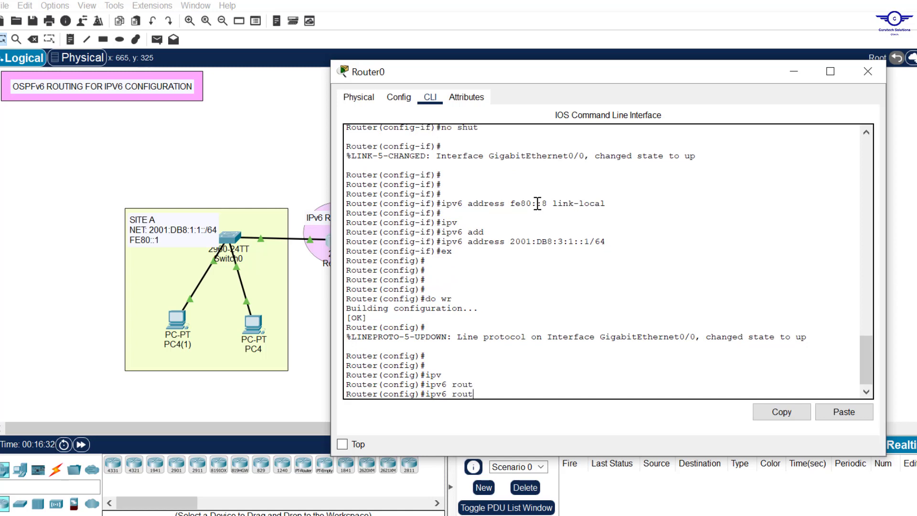
key("Tab")
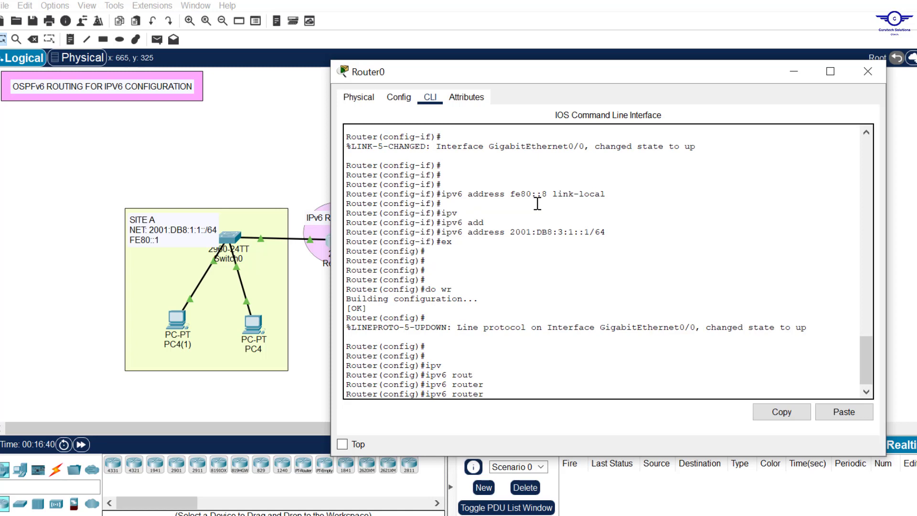
type("?")
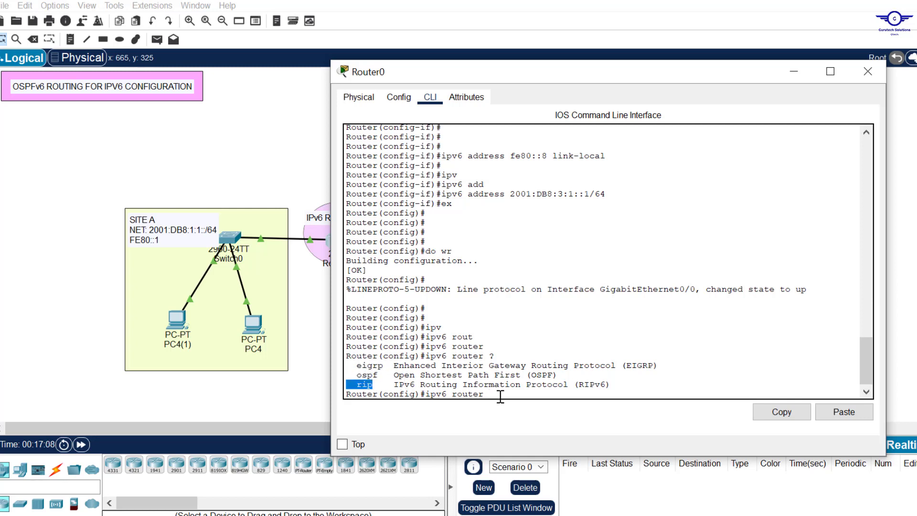
left_click(500, 397)
type("os")
key("Tab")
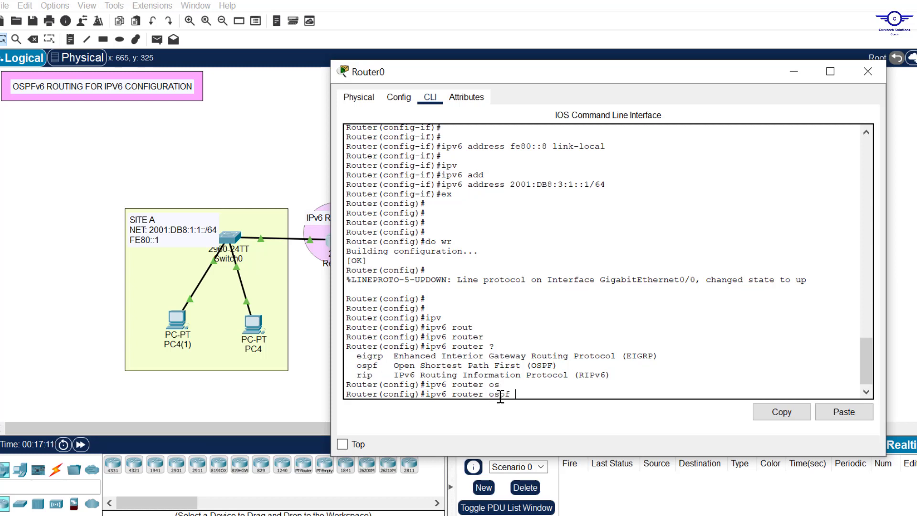
type("?")
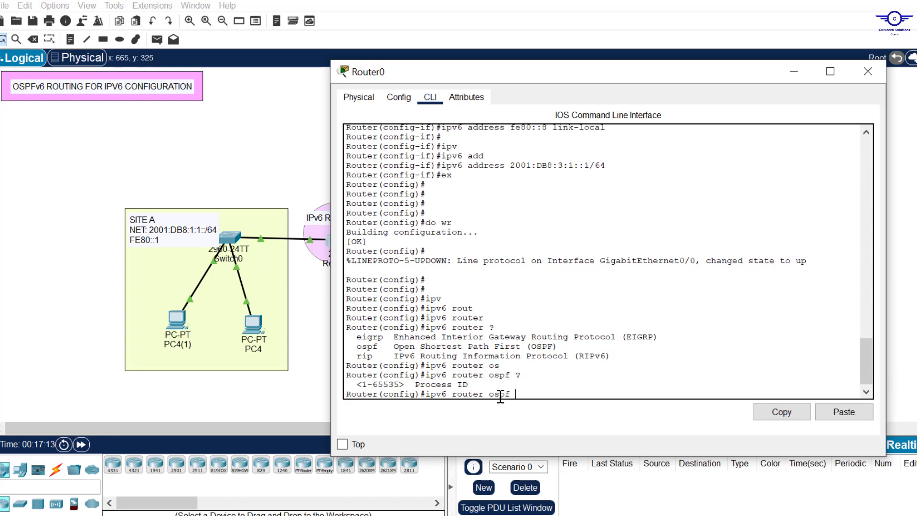
type("15")
key("Return")
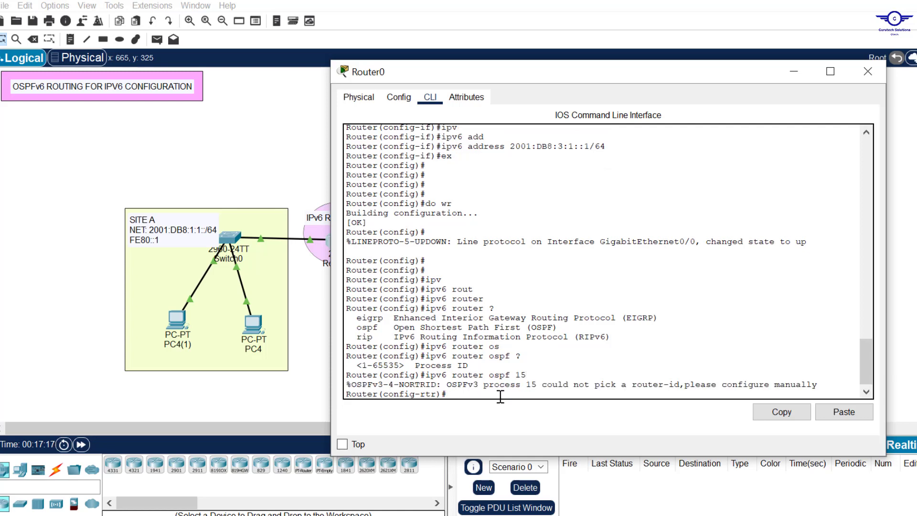
key("Return")
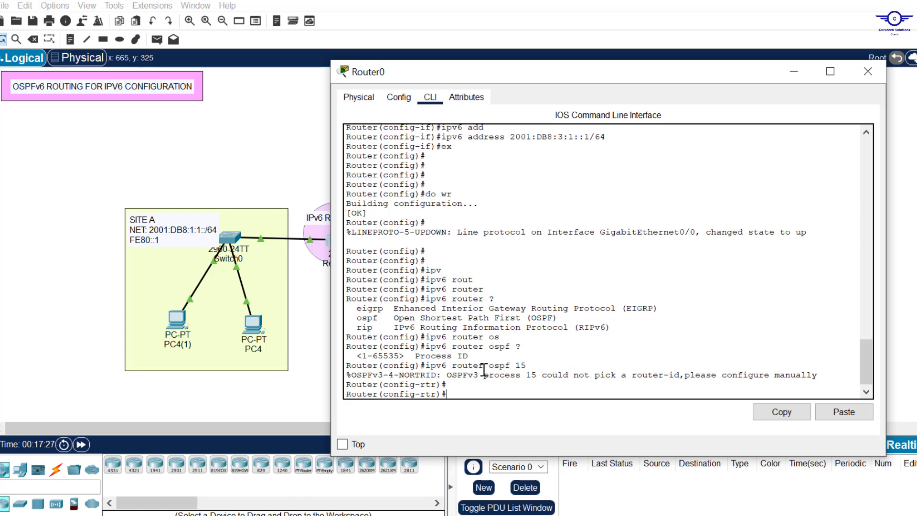
Set the OSPF router ID to 1.1.1.1 and exit back to global configuration
type("ou")
key("Tab")
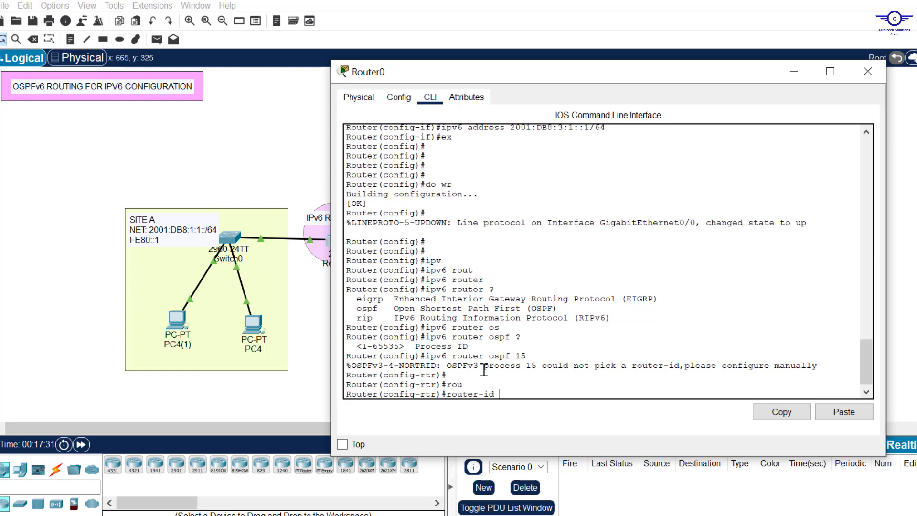
type("1.1.1.1")
key("Return")
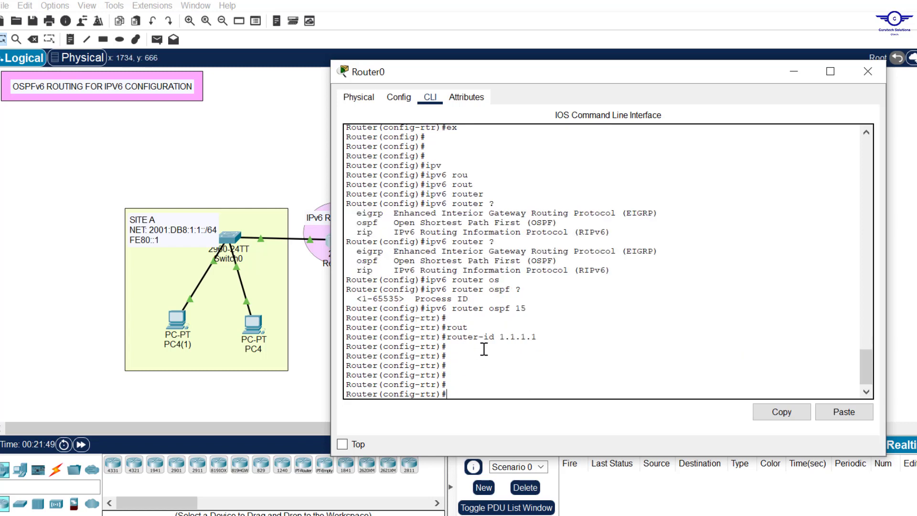
key("Return")
key("Return")
key("Return")
key("Return")
key("Return")
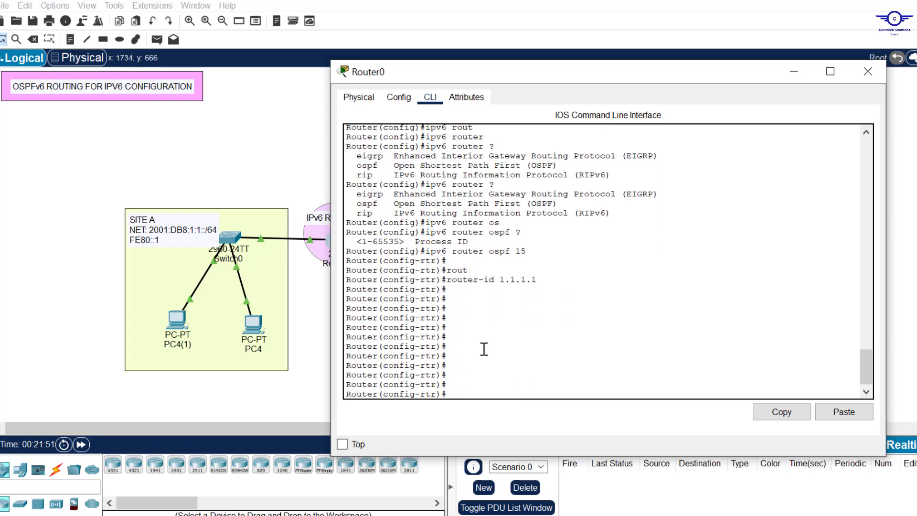
key("Return")
key("Return")
key("Return")
key("Return")
key("Return")
type("e")
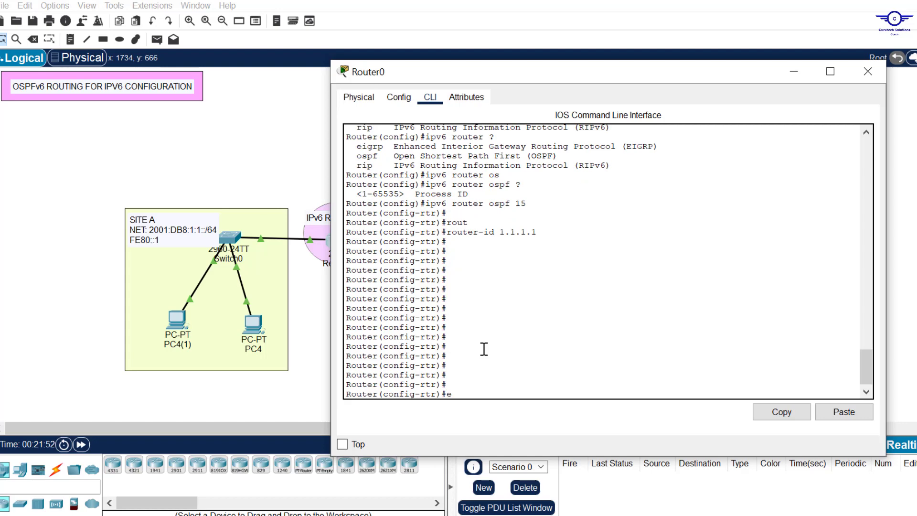
type("x")
key("Return")
key("Return")
key("Return")
key("Return")
key("Return")
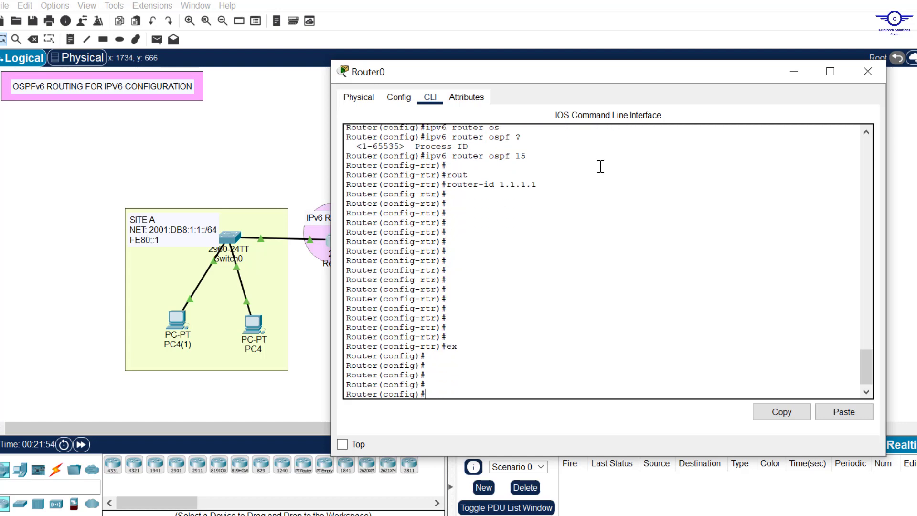
left_click(793, 75)
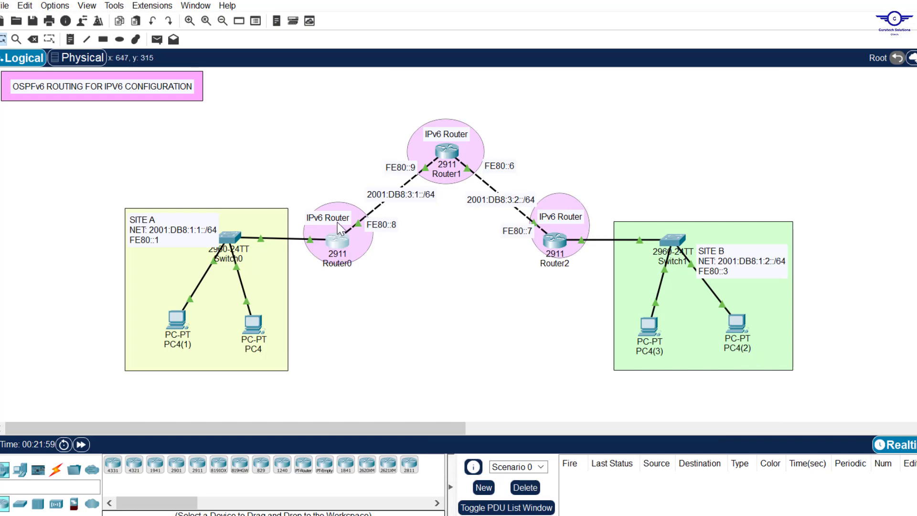
left_click(339, 246)
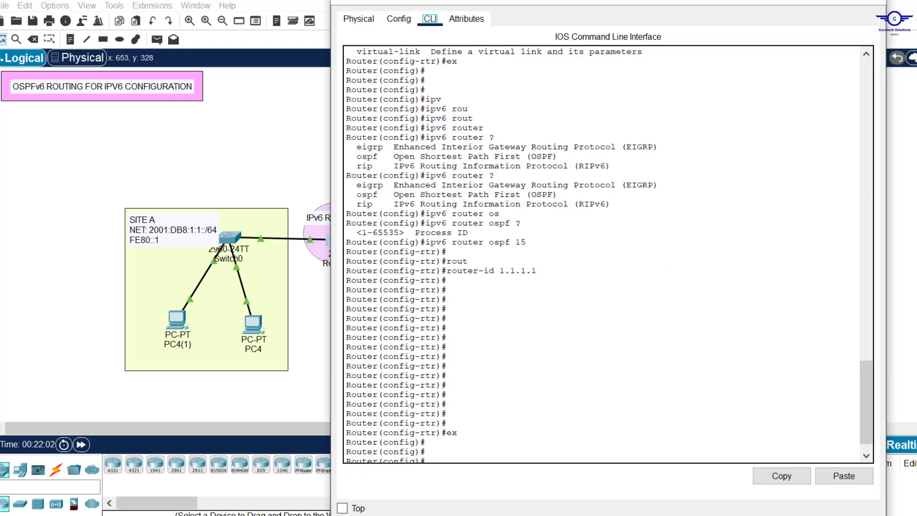
left_click_drag(590, 3, 651, 85)
Put Router0's GigabitEthernet0/0 into OSPF 15 area 0
left_click(657, 281)
scroll(656, 282, "down", 10)
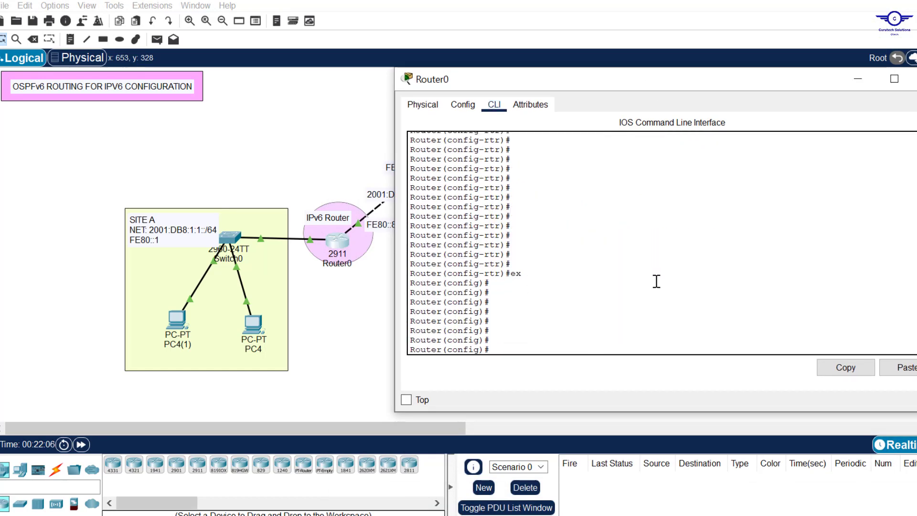
type("int")
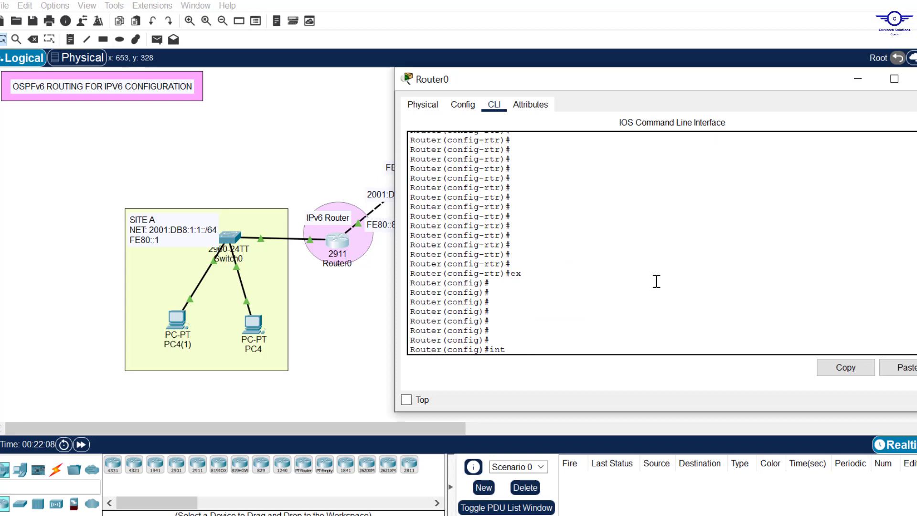
type(" gig0/0")
key("Return")
key("Return")
key("Return")
key("Return")
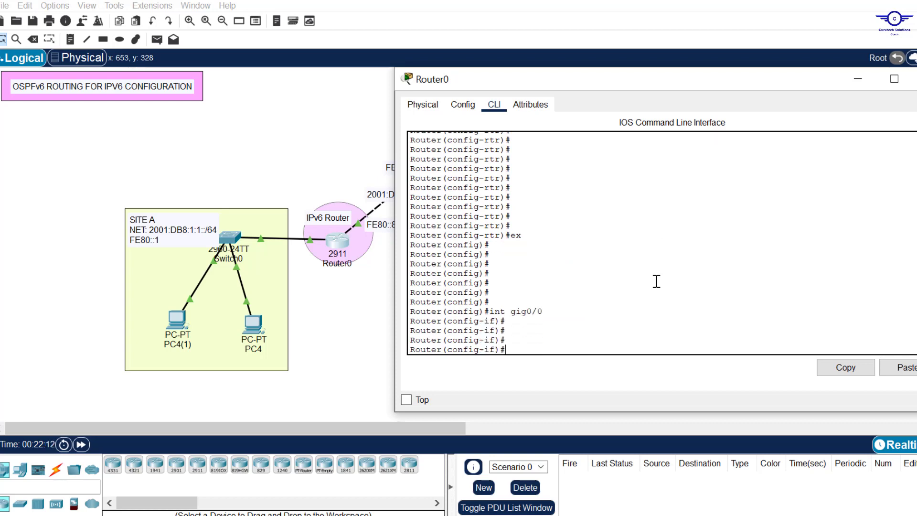
type("ipv")
key("Tab")
type("os")
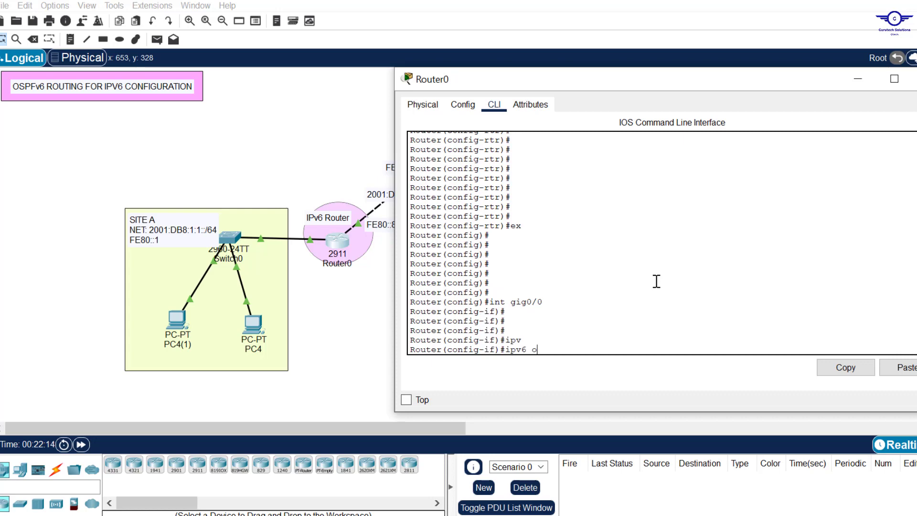
key("Tab")
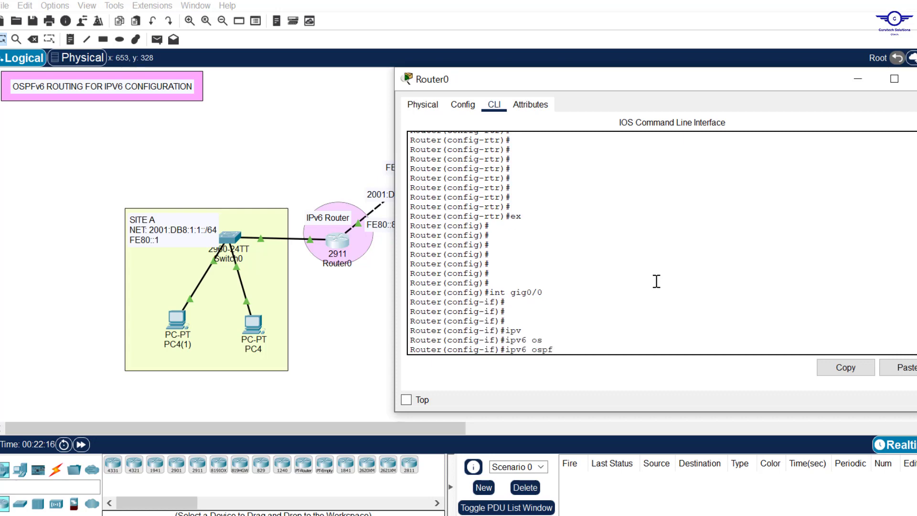
scroll(695, 205, "up", 7)
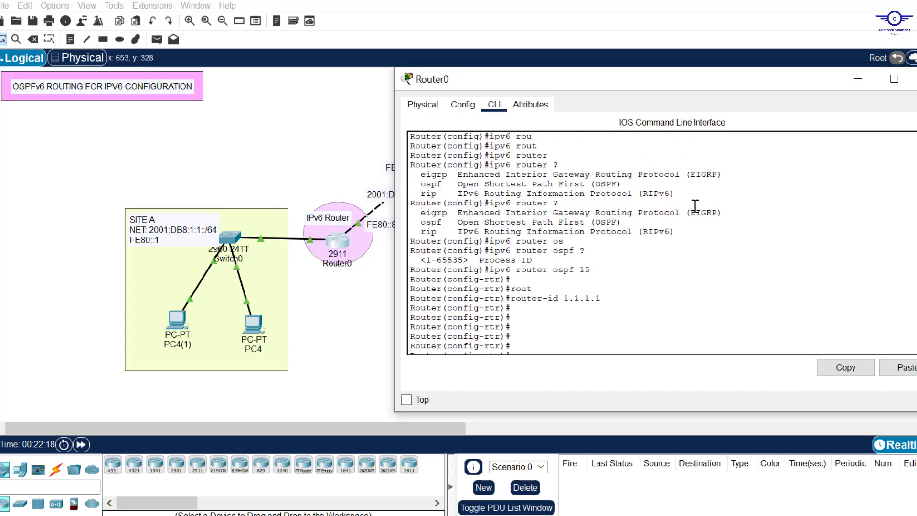
left_click_drag(592, 269, 575, 270)
scroll(625, 280, "down", 7)
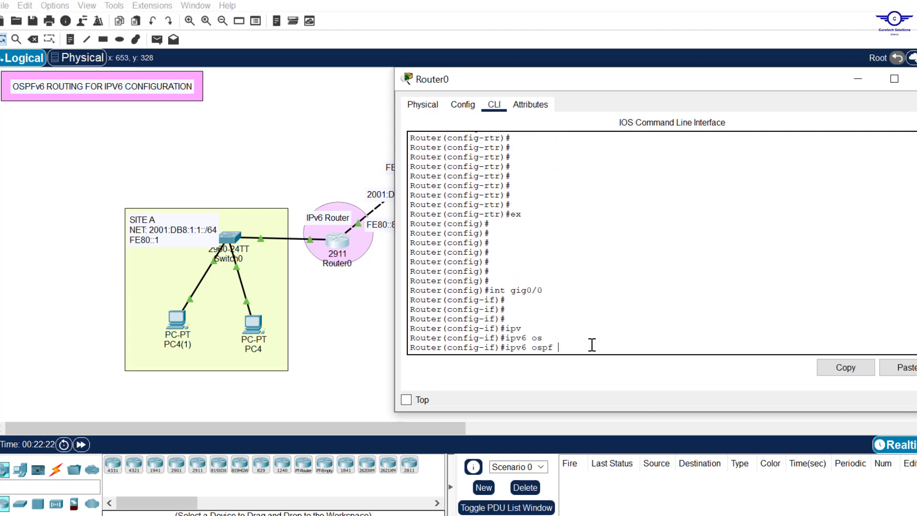
type("15 ar")
key("Tab")
type("0")
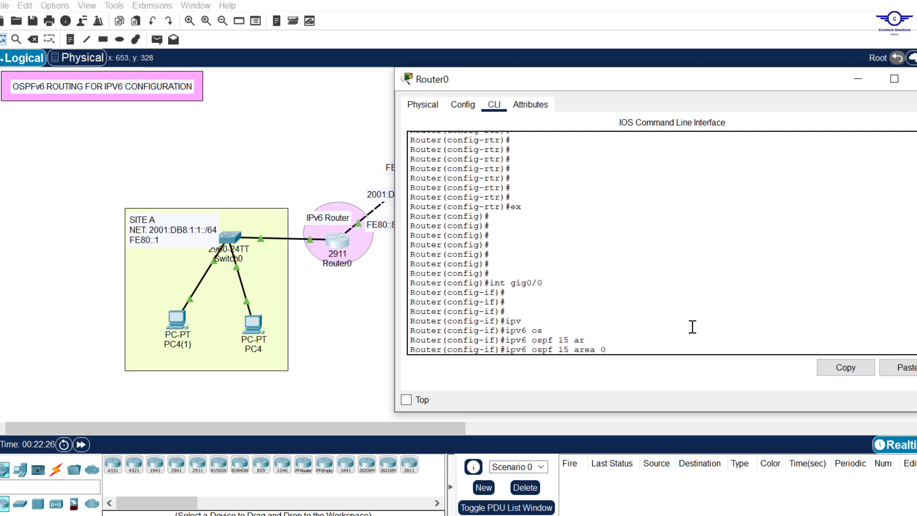
key("Return")
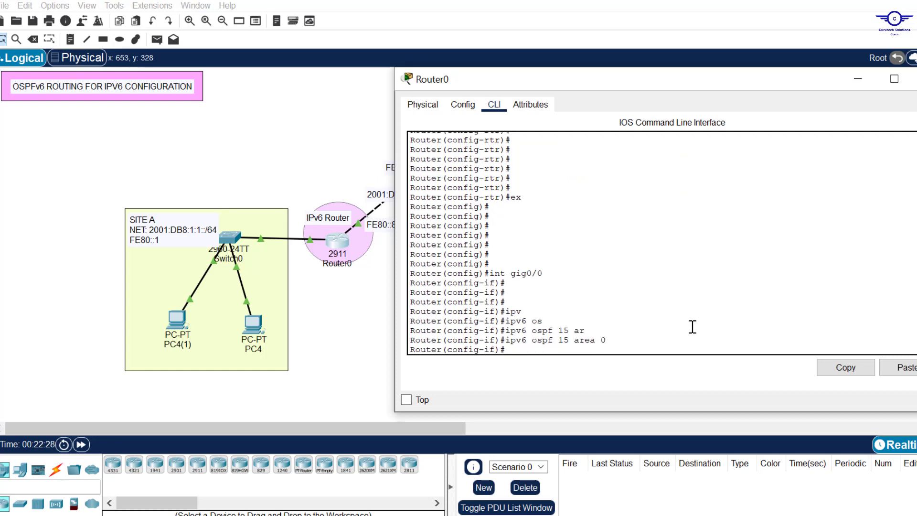
type("ex")
key("Return")
key("Return")
key("Return")
key("Return")
key("Return")
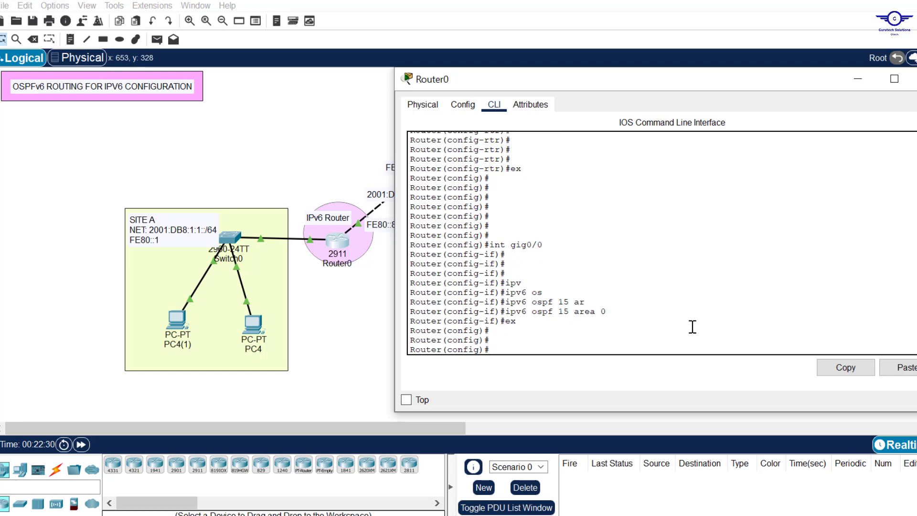
Put Router0's GigabitEthernet0/1 into OSPF 15 area 0 as well
type("int gig0/0")
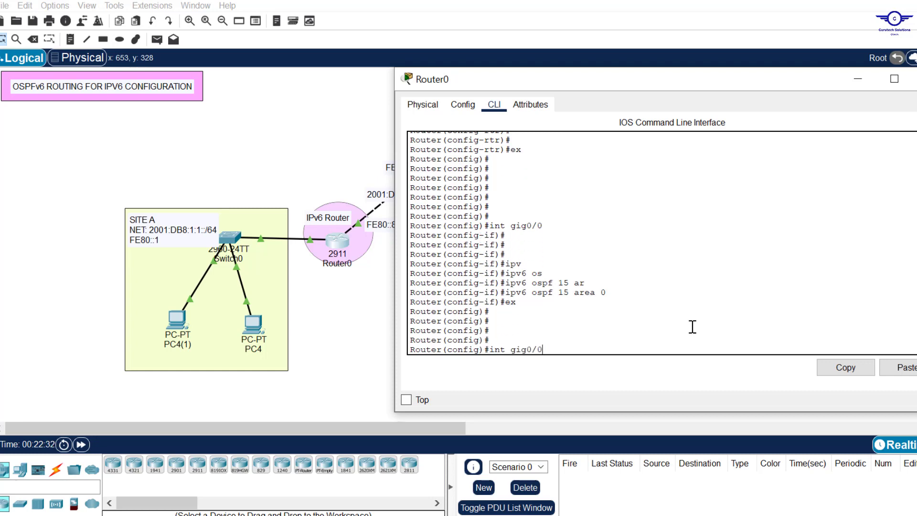
key("BackSpace")
type("1")
key("Return")
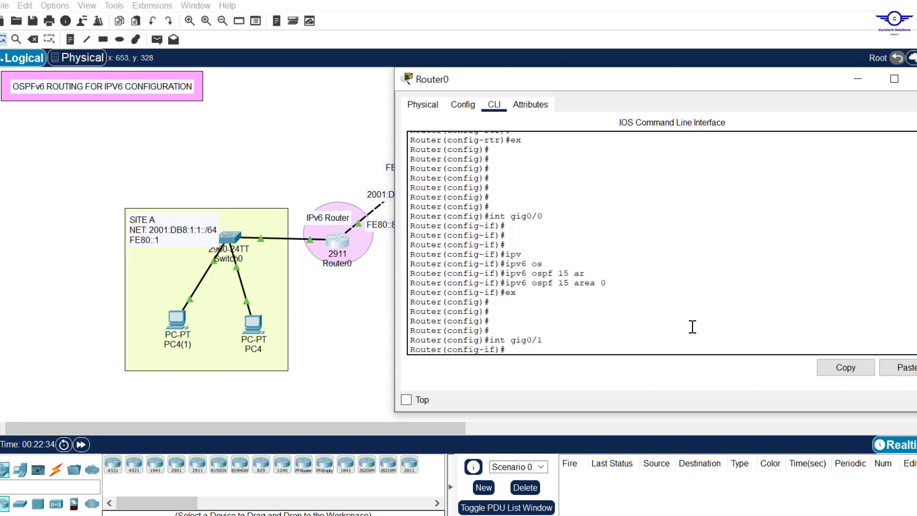
type("ipv6 ospf 15 area 0")
key("Return")
type("ex")
key("Return")
key("Return")
key("Return")
key("Return")
key("Return")
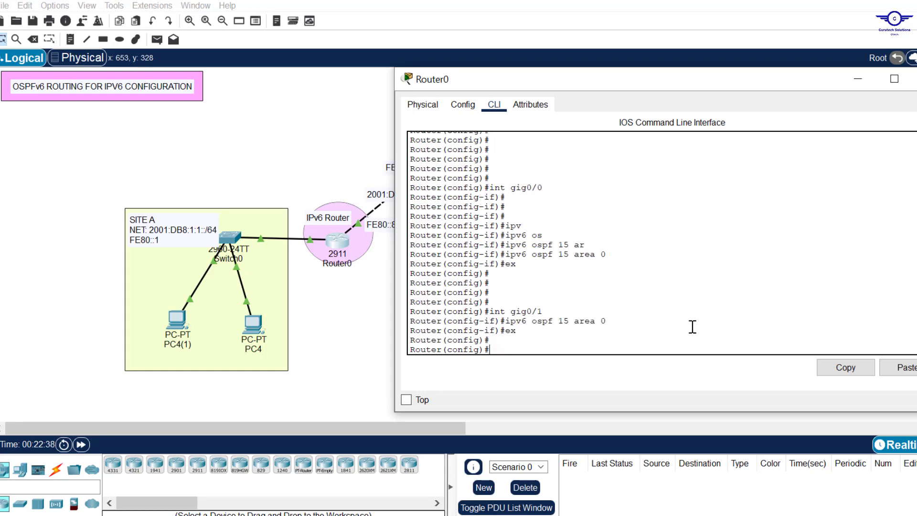
Save Router0's configuration, check its OSPF neighbors, and switch to Router1
type("do wr")
key("Return")
key("Return")
key("Return")
key("Return")
key("Return")
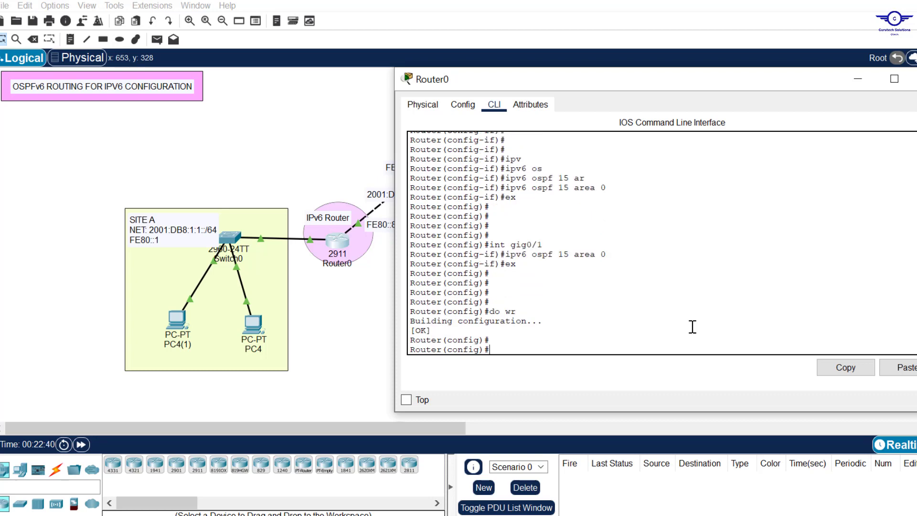
type("do sh")
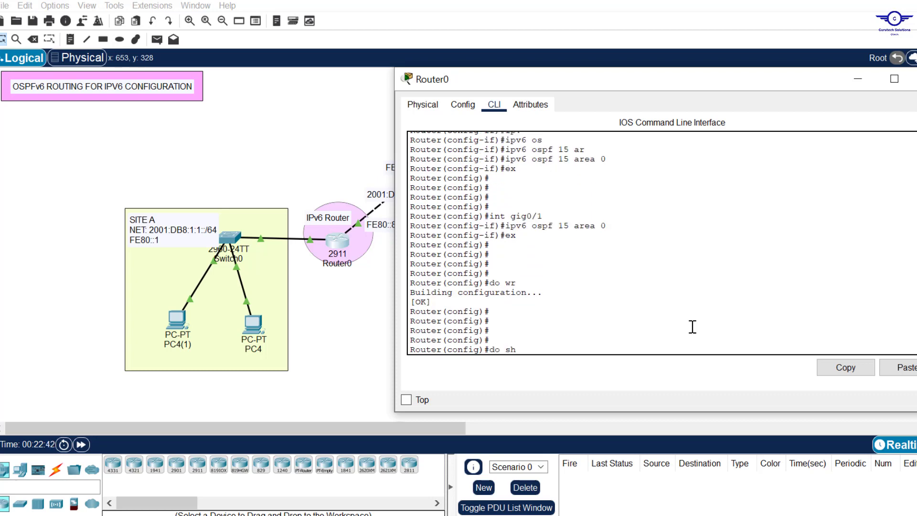
type(" ipv6 ospf neigh")
key("Return")
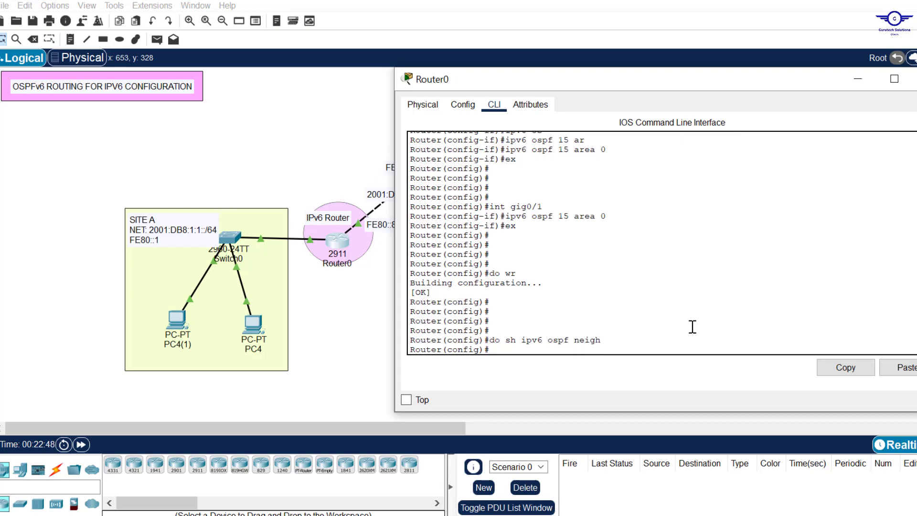
left_click(914, 79)
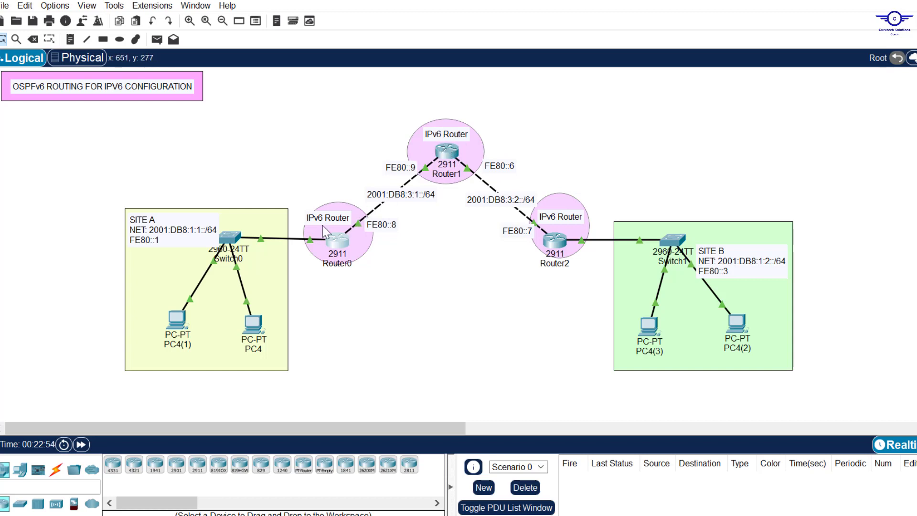
left_click(446, 154)
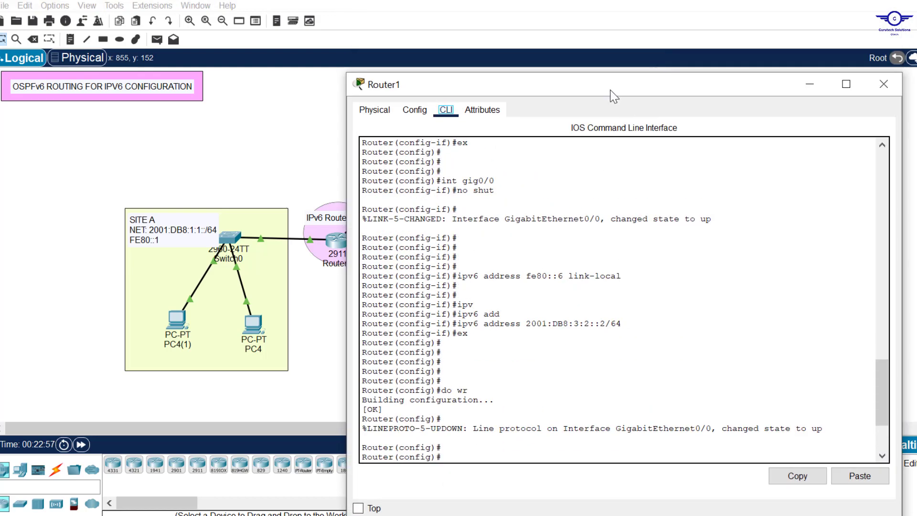
List Router1's IPv6 interface addresses and states with 'do sh ipv6 int bri'
left_click_drag(603, 81, 605, 18)
type("do sh ipv6 int bri")
key("Return")
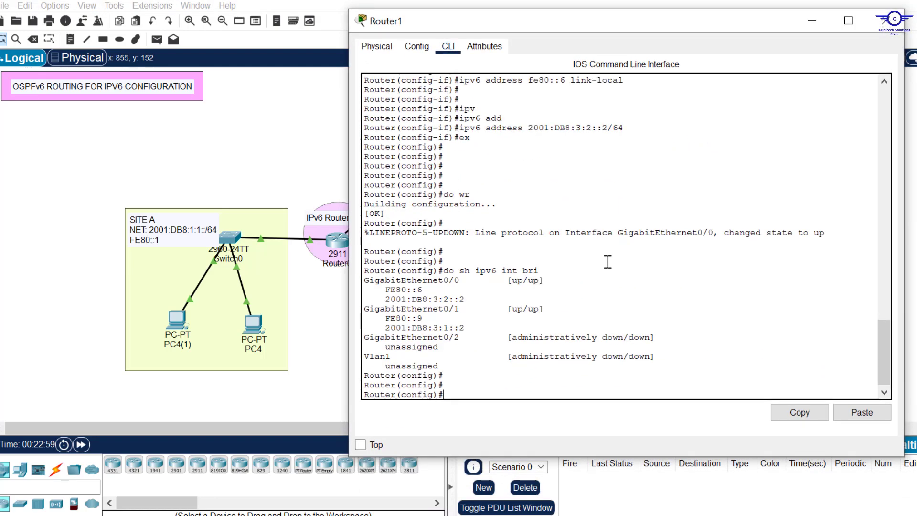
key("Return")
key("Return")
key("Return")
Start OSPFv3 process 15 on Router1 with router ID 2.2.2.2
type("ipv")
key("Tab")
type("ro")
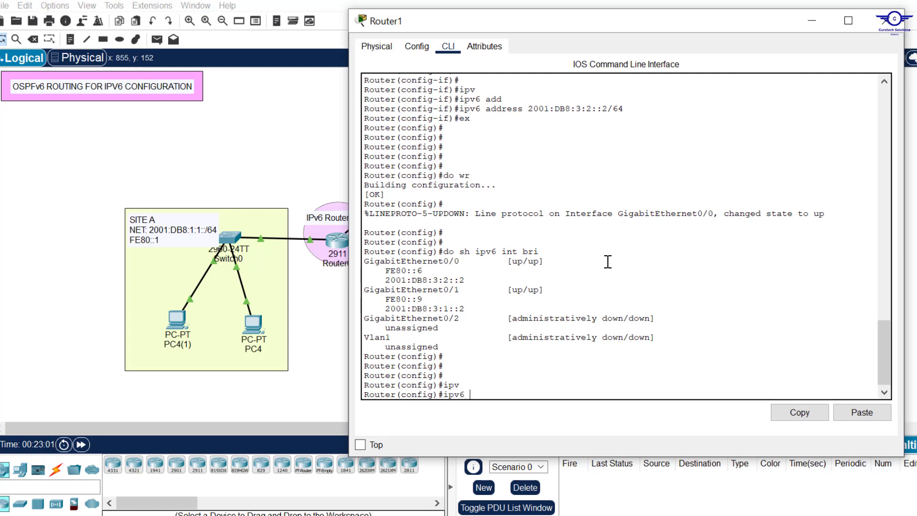
type("uter o")
key("Tab")
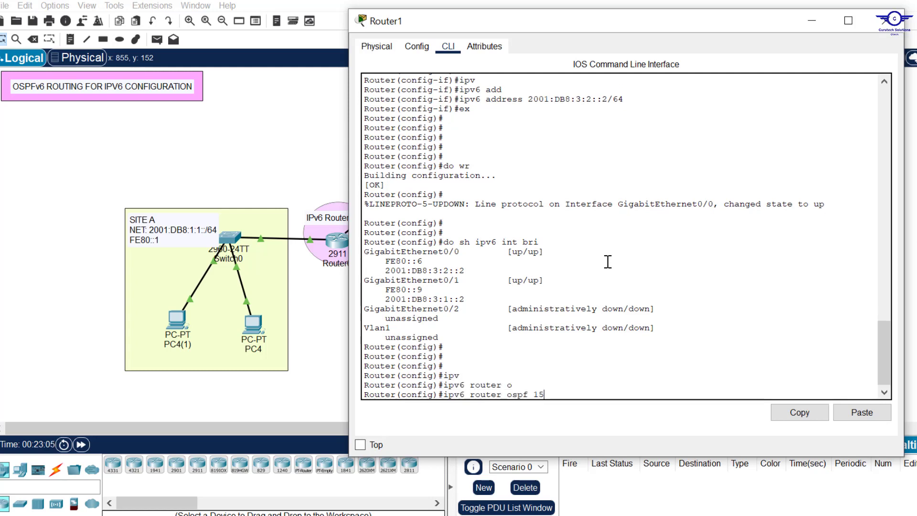
type("15")
key("Return")
key("Return")
key("Return")
type("ro")
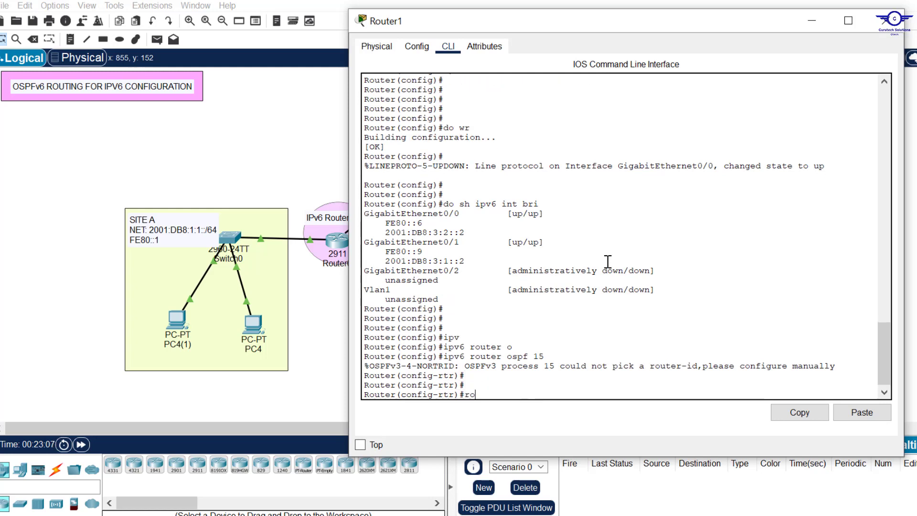
type("uter")
key("Tab")
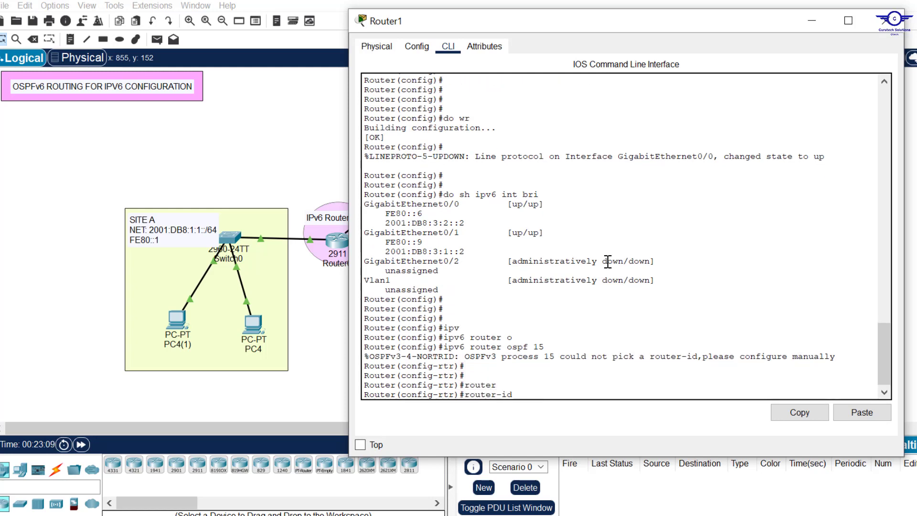
type("2.2.2.2")
key("Return")
type("ex")
key("Return")
key("Return")
key("Return")
key("Return")
key("Return")
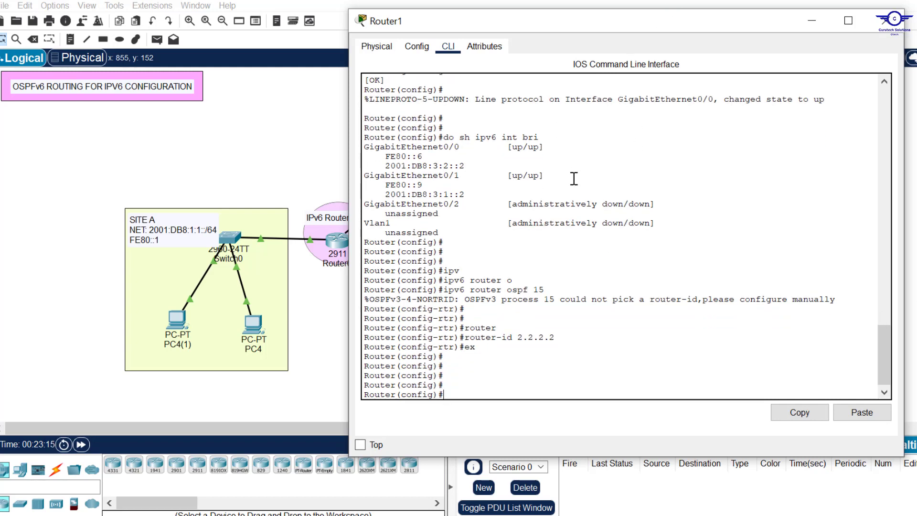
Put Router1's Gig0/0 into OSPF 15 area 0
type("int gig0/0")
key("Return")
type("ipv")
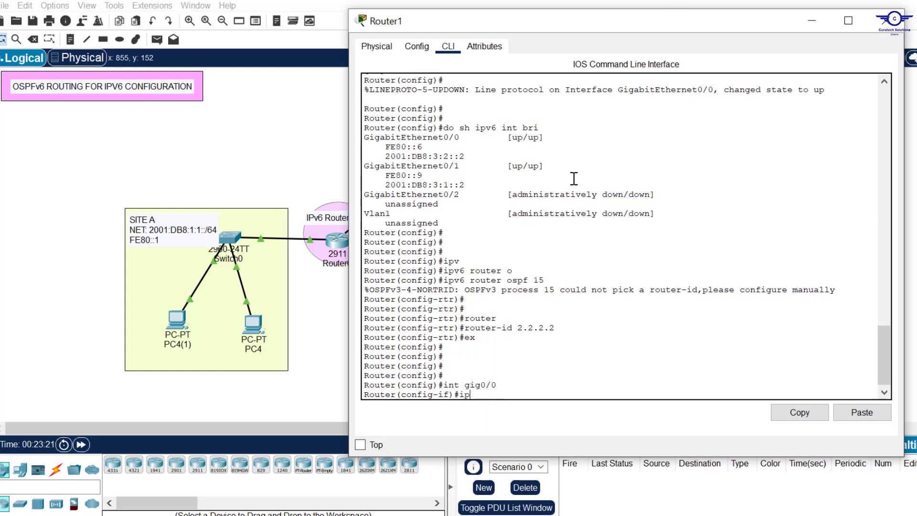
key("Tab")
type("o")
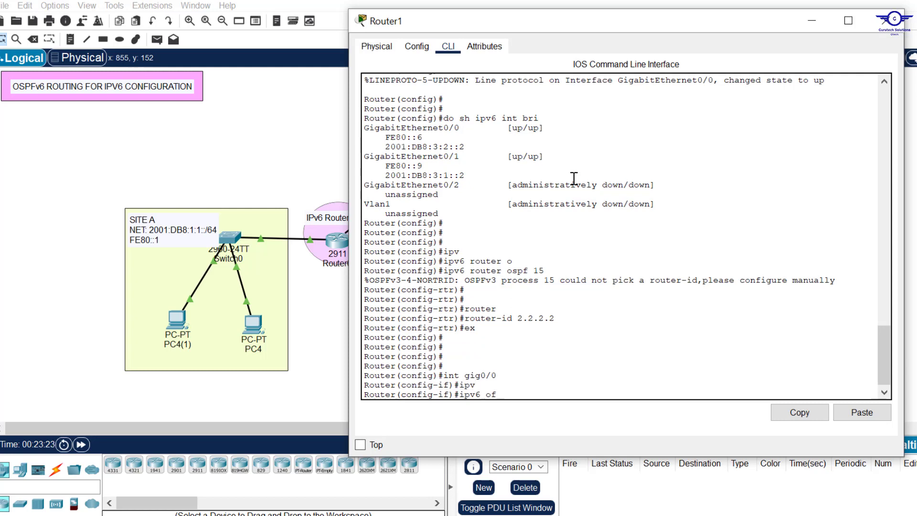
type("s")
key("Tab")
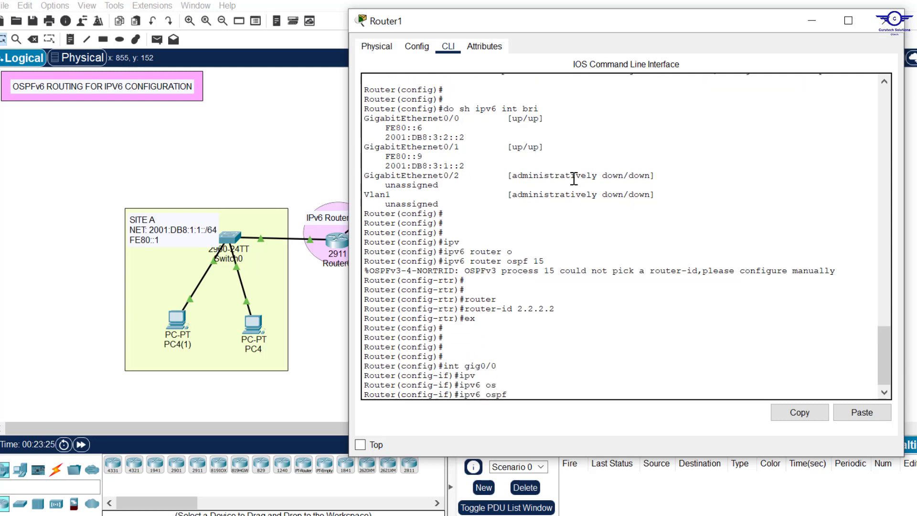
type("15 ar")
key("Tab")
type("0")
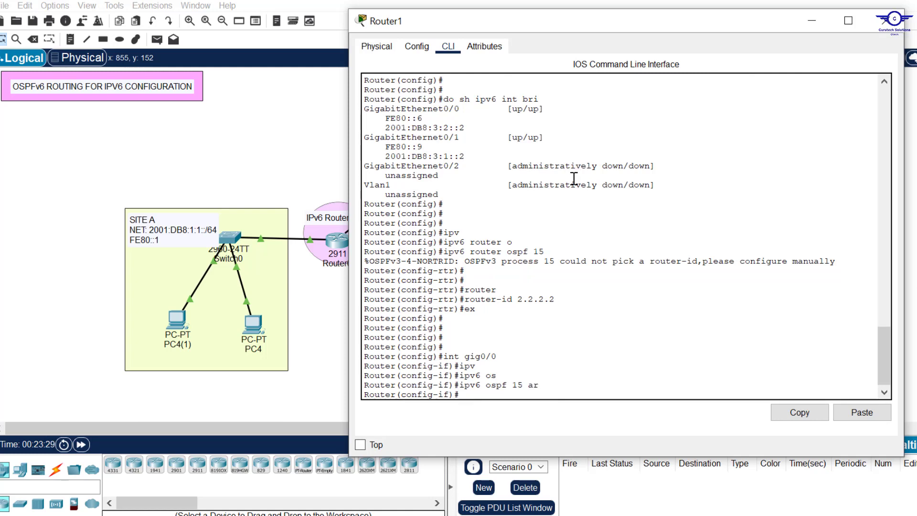
key("Return")
type("ex")
key("Return")
key("Return")
key("Return")
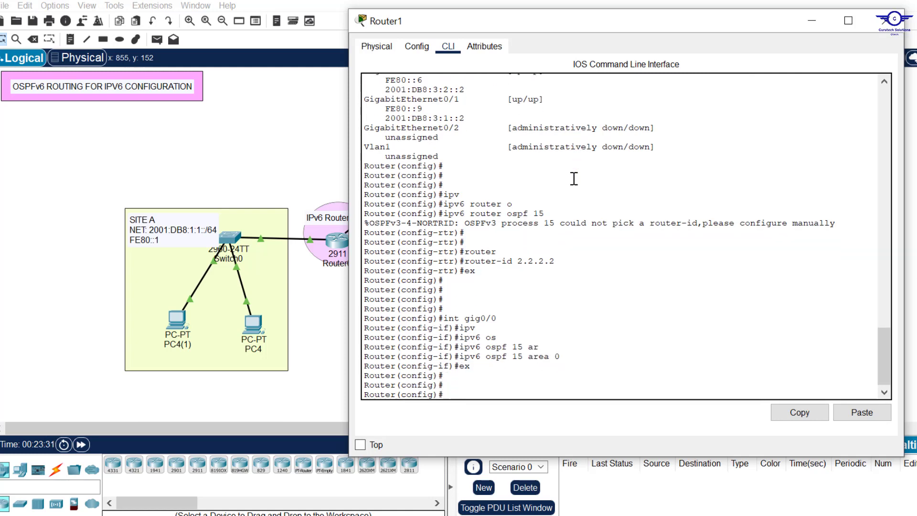
Put Router1's Gig0/1 into OSPF 15 area 0 by recalling the previous command
type("int gig0/0")
key("BackSpace")
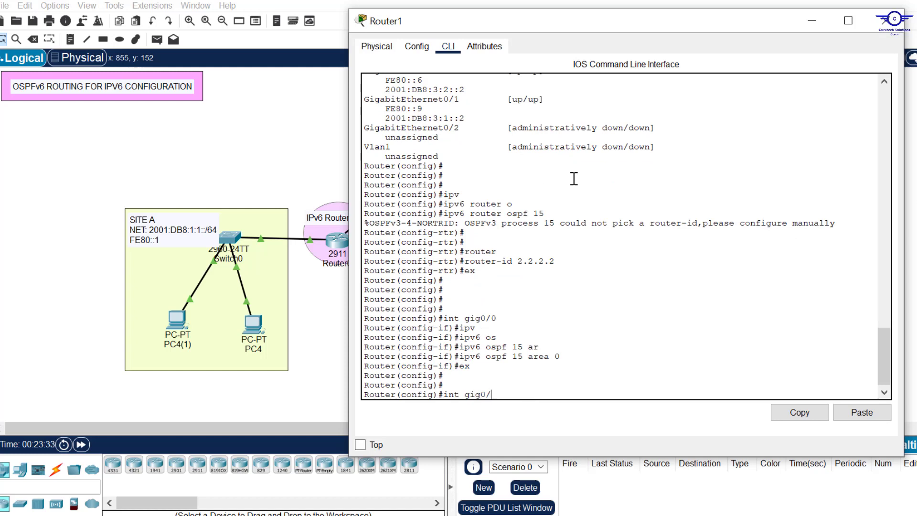
type("1")
key("Return")
key("Up")
key("Up")
key("Up")
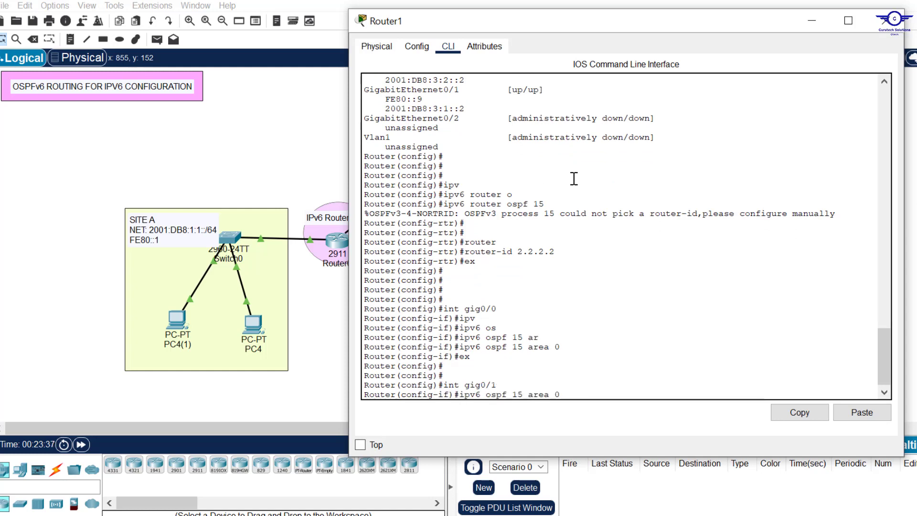
key("Return")
type("ex")
key("Return")
key("Return")
key("Return")
key("Return")
key("Return")
key("Return")
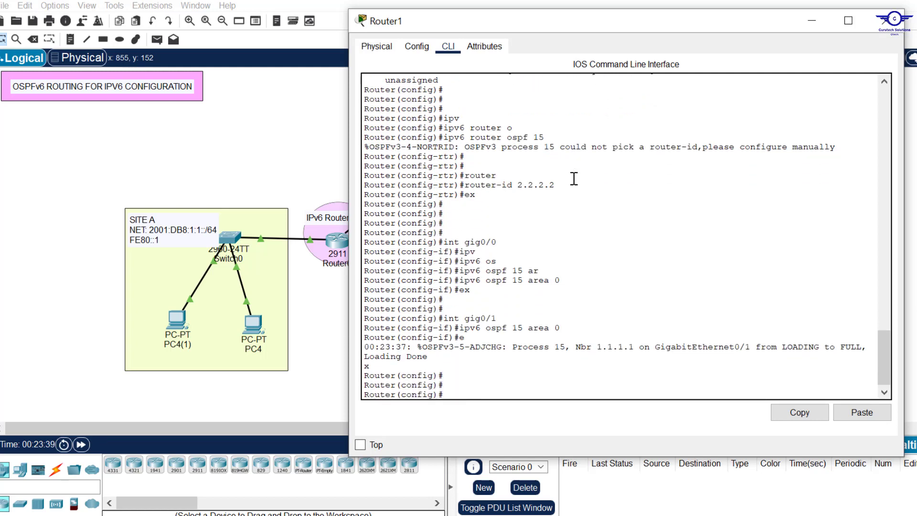
Save Router1's configuration with 'do wr' and note the FULL adjacency message
type("do wr")
key("Return")
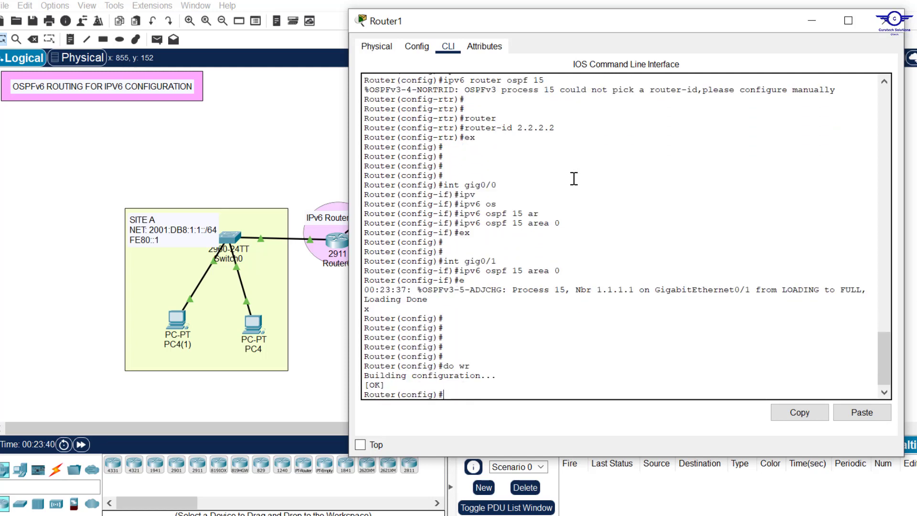
key("Return")
key("Return")
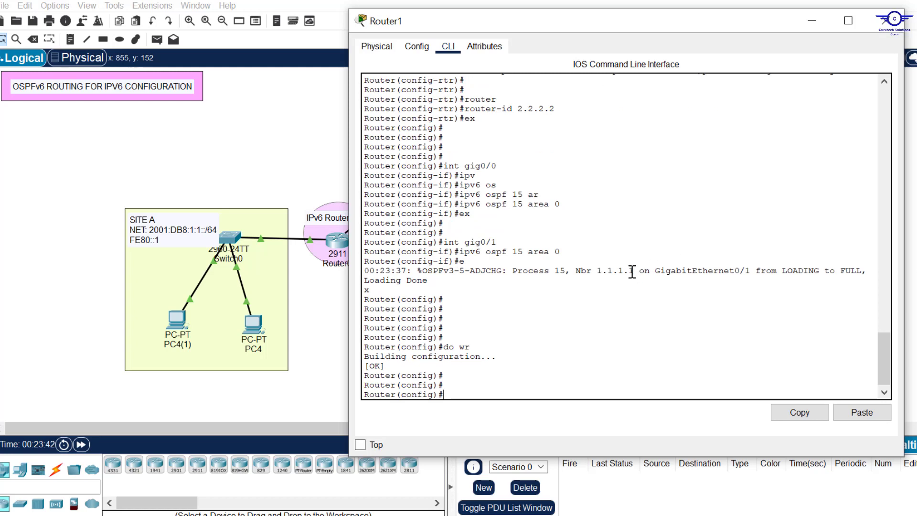
left_click_drag(639, 271, 590, 266)
Close Router1's window and bring up Router2's command line
left_click(338, 160)
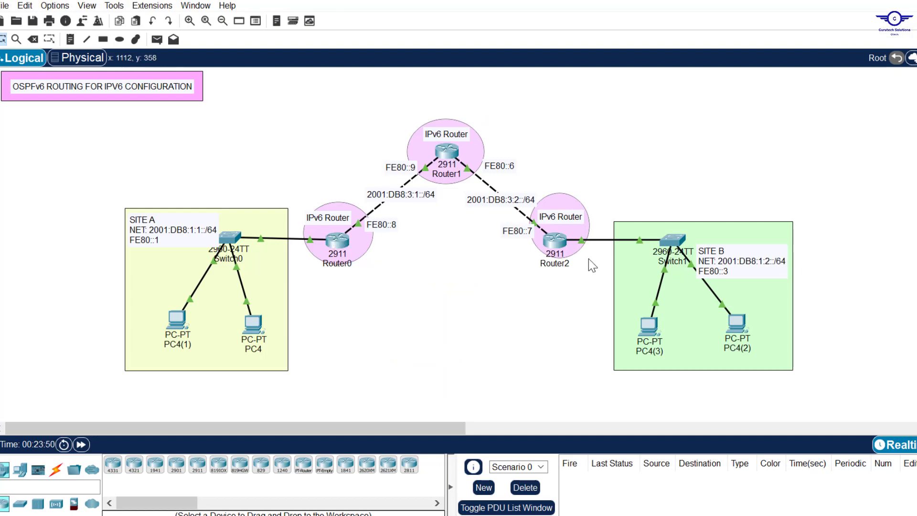
left_click(556, 240)
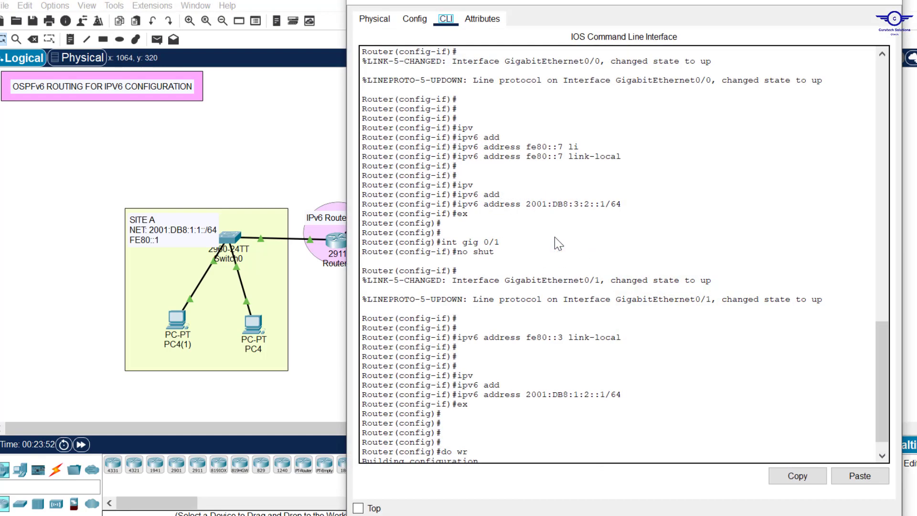
left_click_drag(544, 1, 590, 38)
scroll(604, 215, "down", 6)
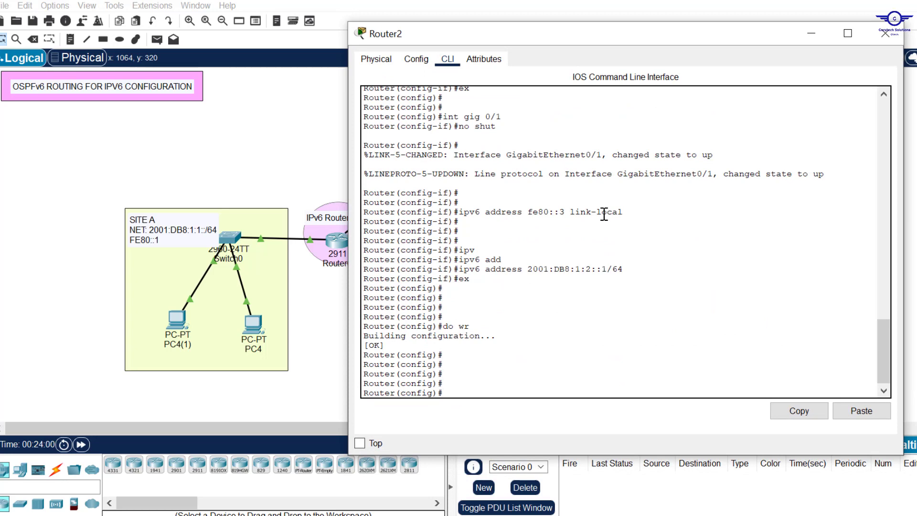
Start OSPFv3 process 15 on Router2 with router ID 3.3.3.3, then exit
type("ipv")
key("Tab")
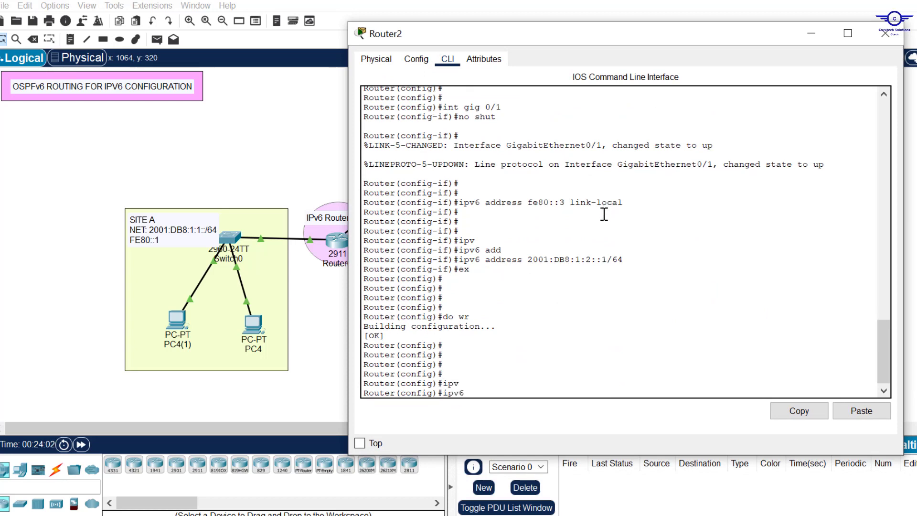
type("router os")
key("Tab")
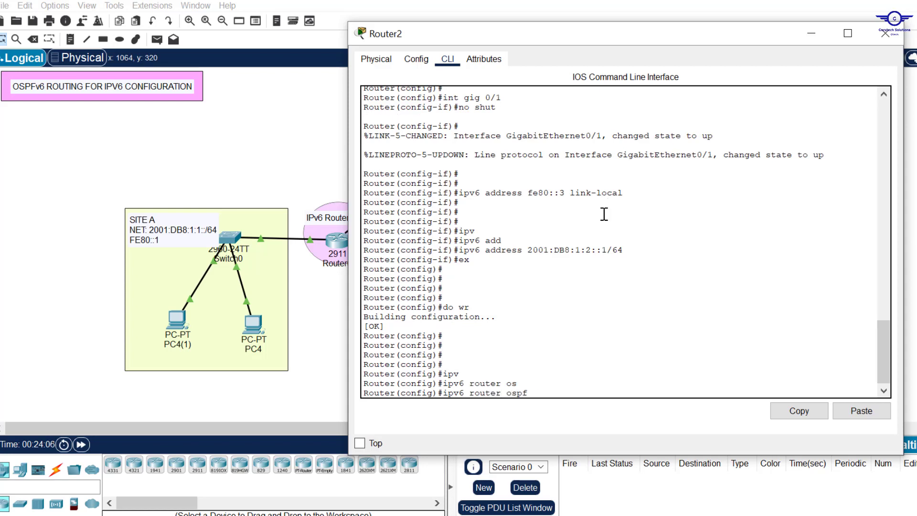
type("15")
key("Return")
key("Return")
key("Return")
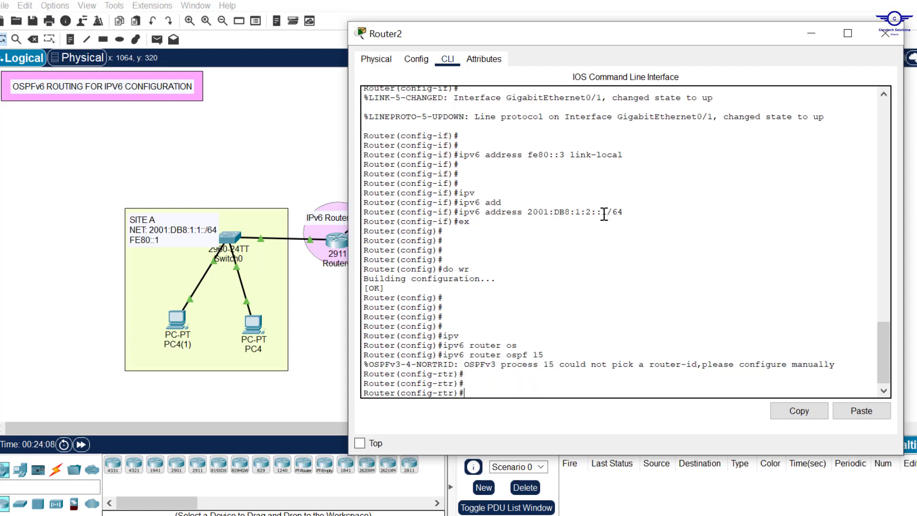
type("rou")
key("Tab")
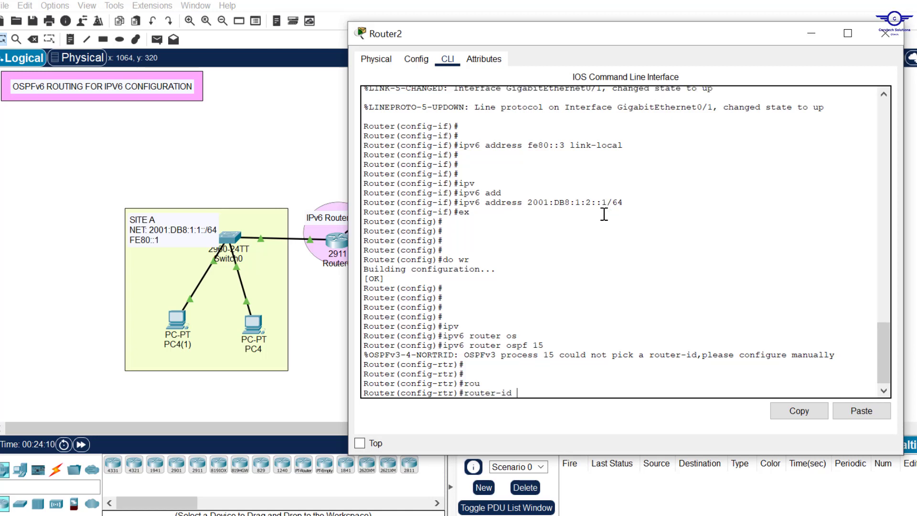
type("3.3.3.3")
key("Return")
type("ex")
key("Return")
key("Return")
key("Return")
key("Return")
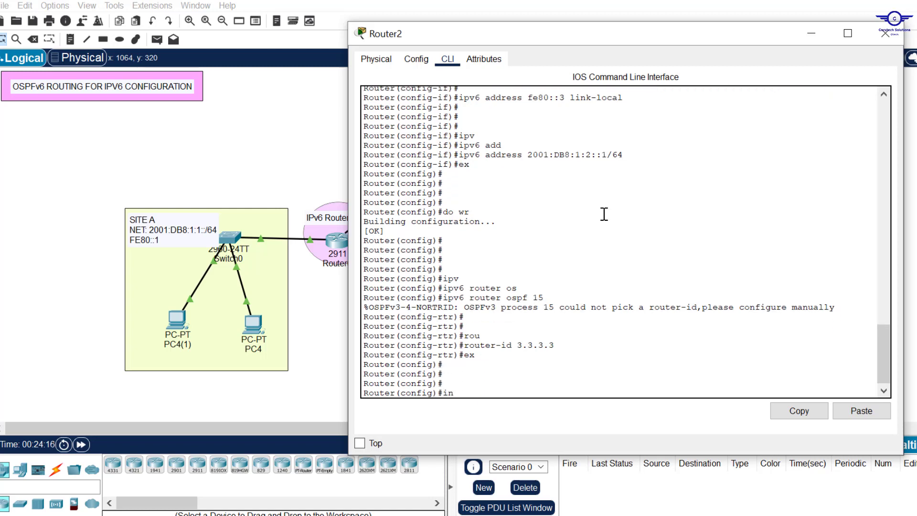
Begin entering an 'ipv6 ospf' command on Router2
type("in")
key("BackSpace")
type("pv")
key("Tab")
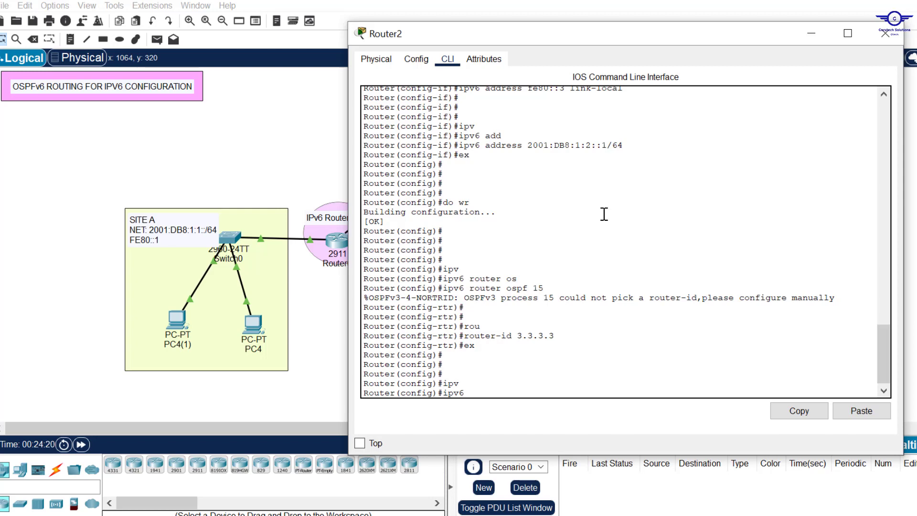
type("os")
key("Tab")
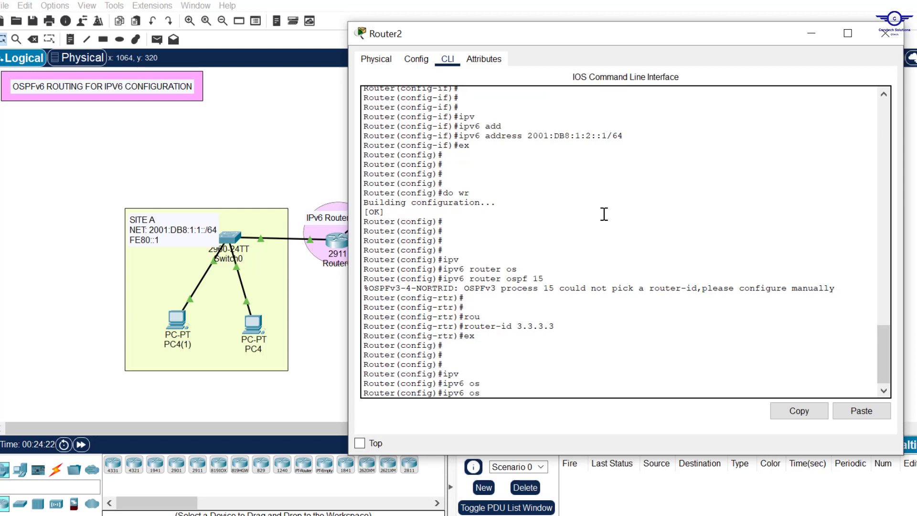
key("BackSpace")
key("BackSpace")
Put Router2's gig0/0 into OSPFv6 process 15 area 0
type("int gig0/0")
key("Return")
key("Return")
key("Return")
key("Return")
key("Return")
type("ipv")
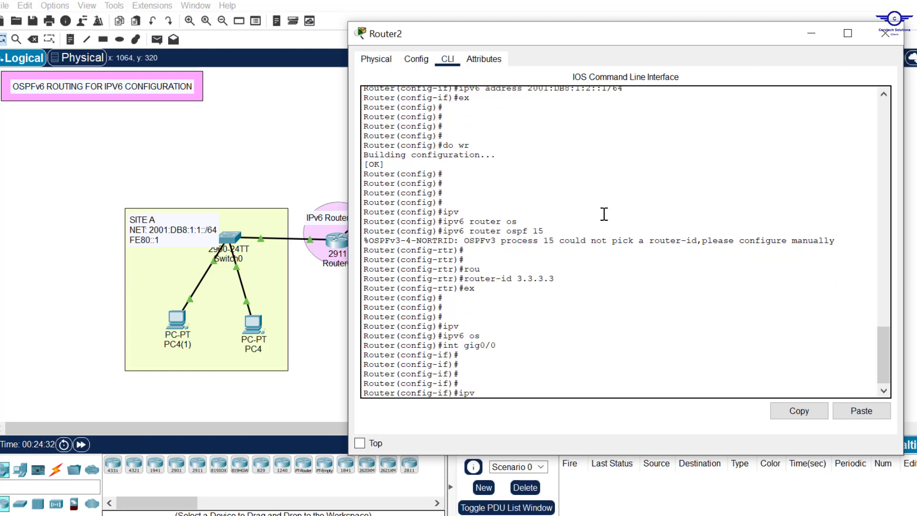
key("Tab")
type("os")
key("Tab")
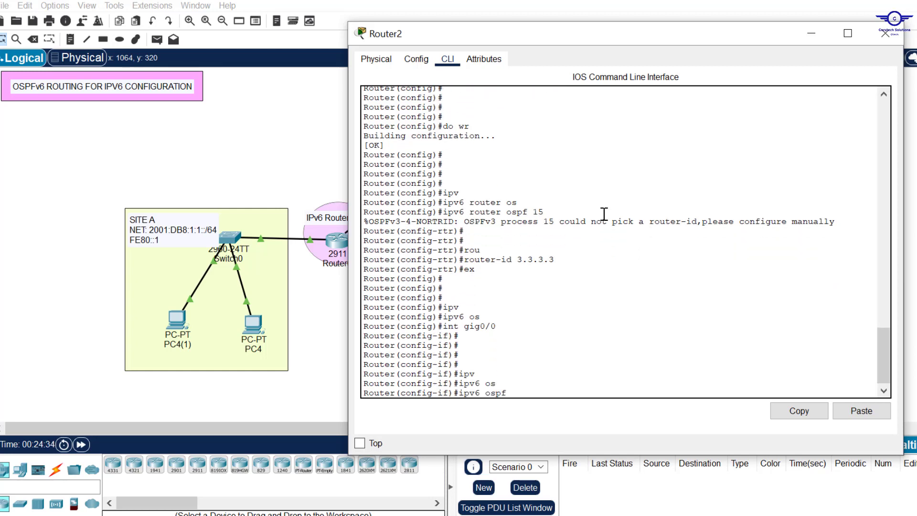
type("15")
key("Return")
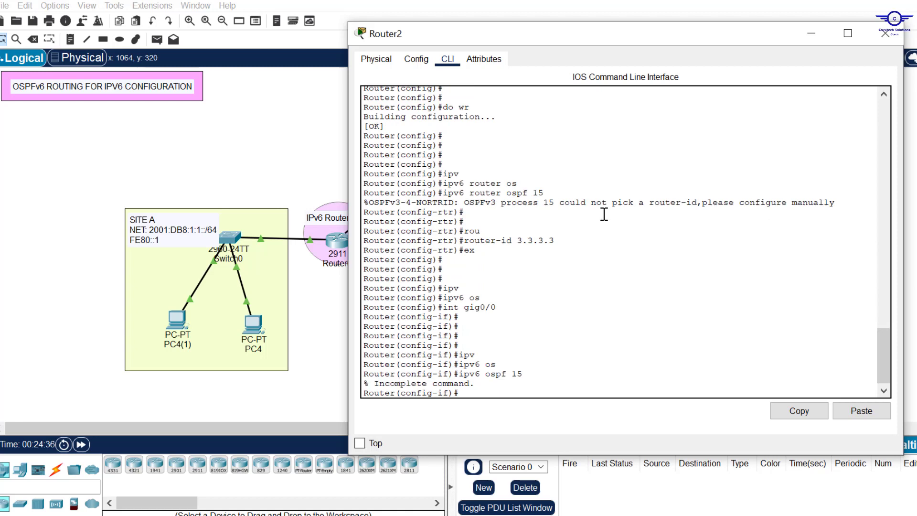
key("Up")
type("ar")
key("Tab")
type("0")
key("Return")
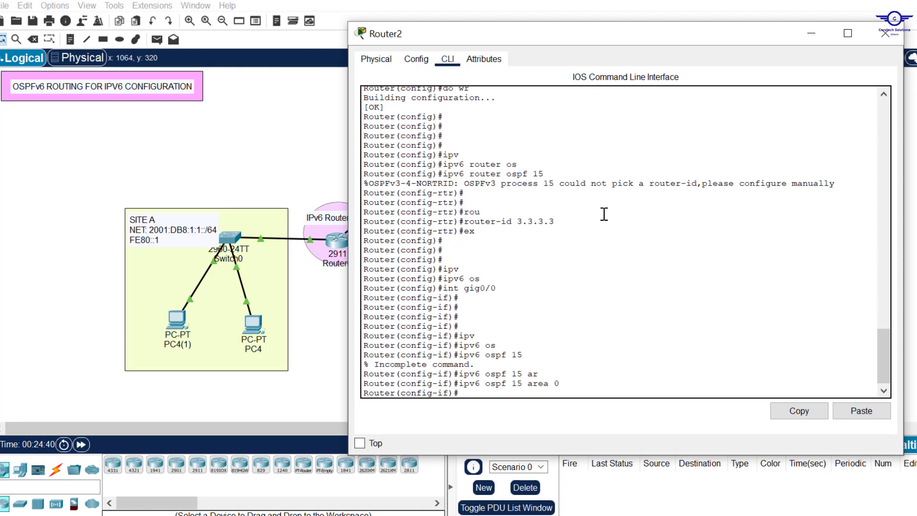
type("ex")
key("Return")
key("Return")
Add Router2's gig0/1 to OSPF 15 area 0 as well
key("Up")
key("Up")
key("Up")
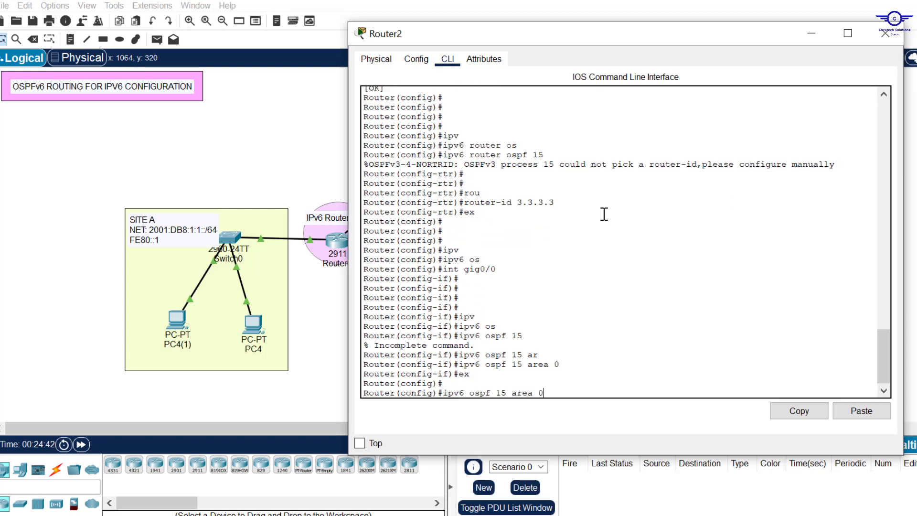
key("BackSpace")
type("1")
key("Return")
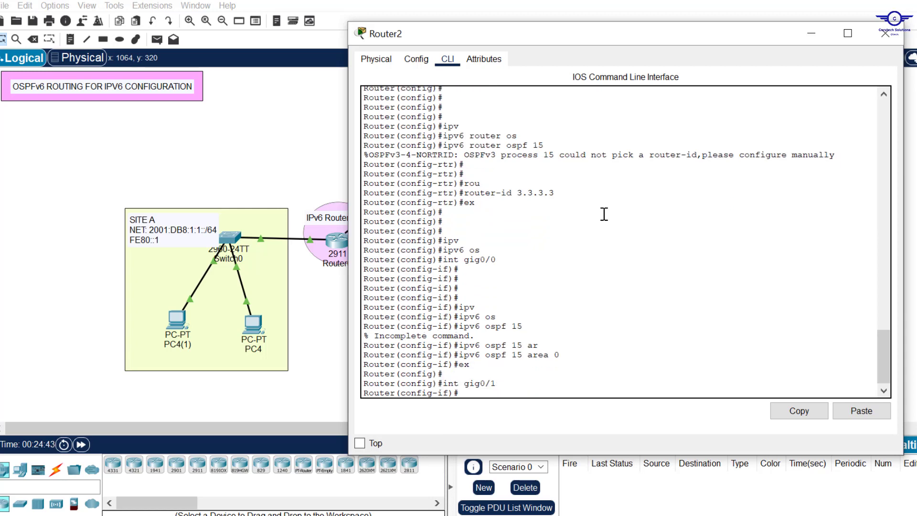
key("Up")
key("Up")
key("Up")
key("Return")
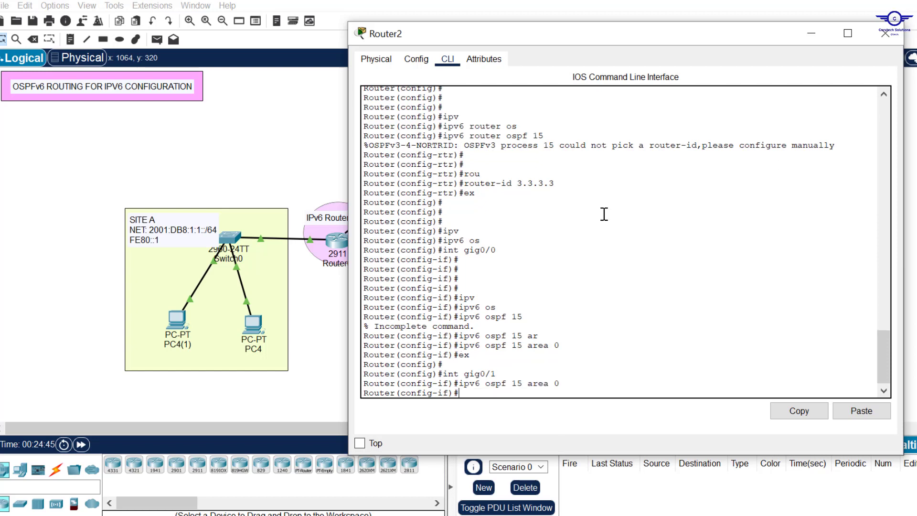
type("ex")
key("Return")
key("Return")
key("Return")
Save Router2's configuration with 'do wr' and confirm neighbor 2.2.2.2 reaches FULL
type("do wr")
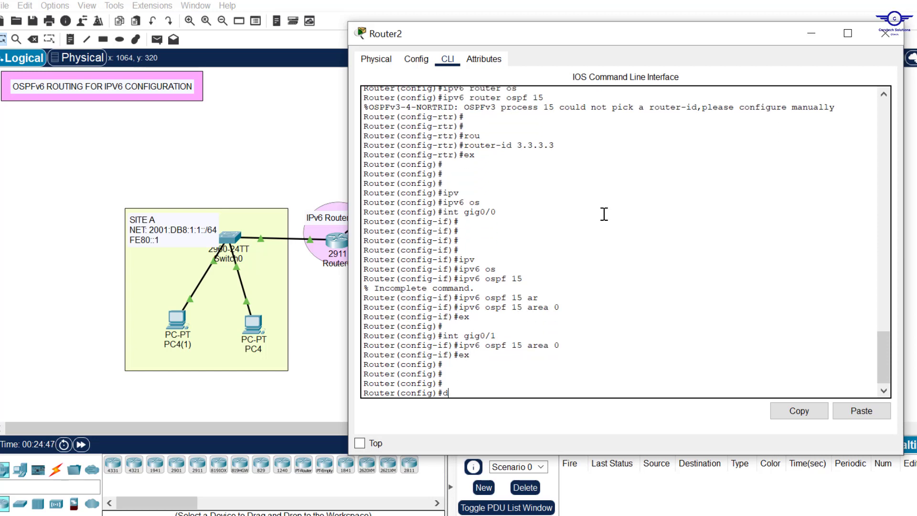
key("Return")
key("Return")
key("Return")
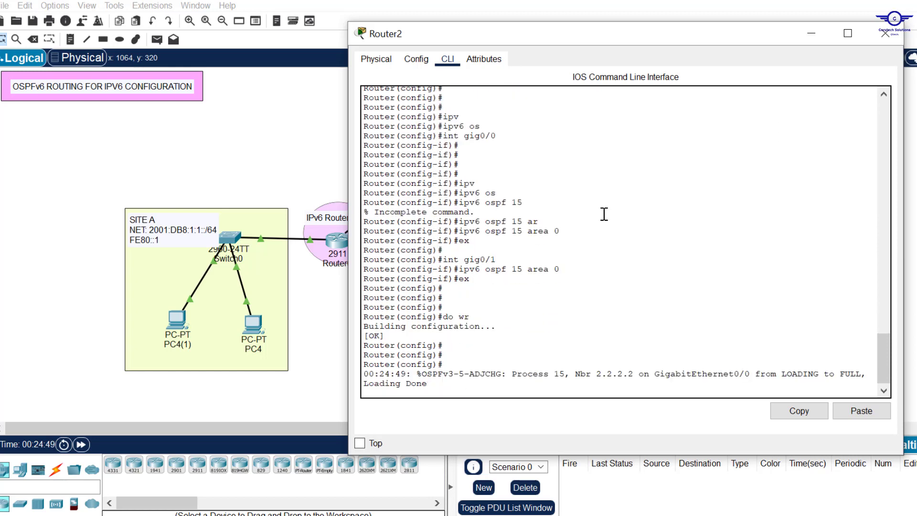
left_click_drag(634, 374, 595, 376)
left_click(883, 35)
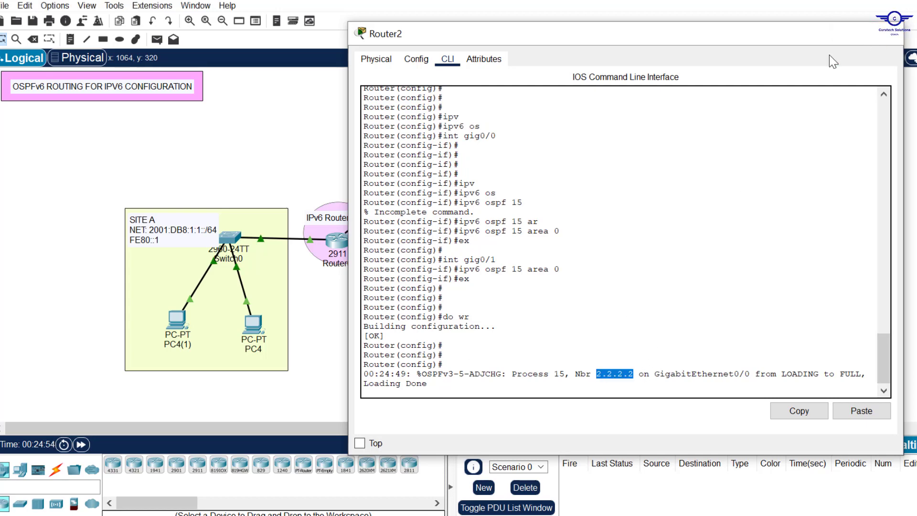
Run 'do sh ipv6 ospf neig' on Router1, confirming FULL with 3.3.3.3 and 1.1.1.1
left_click(447, 151)
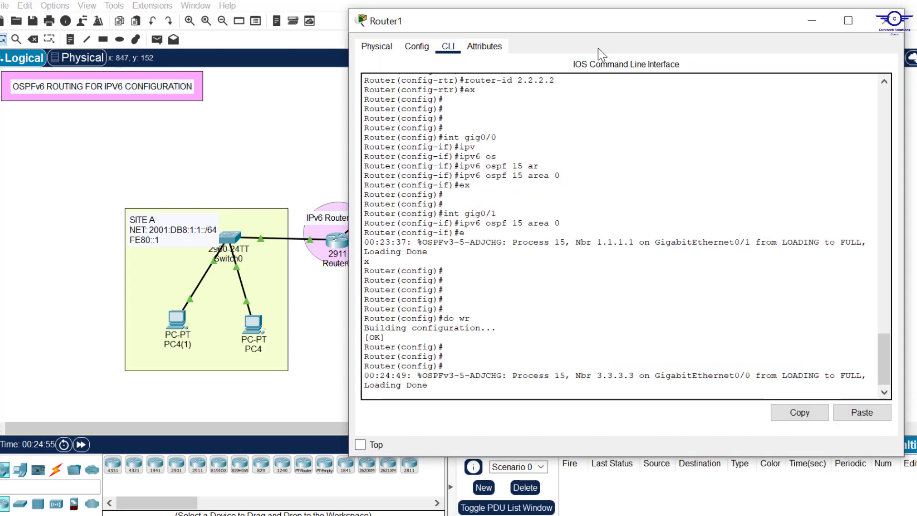
left_click(446, 293)
key("Return")
key("Return")
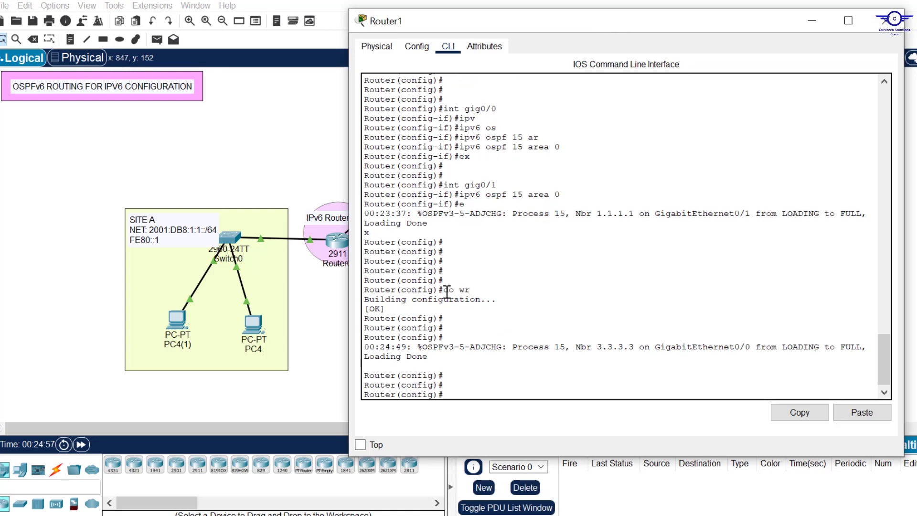
type("do sh ipv6 ospf neig")
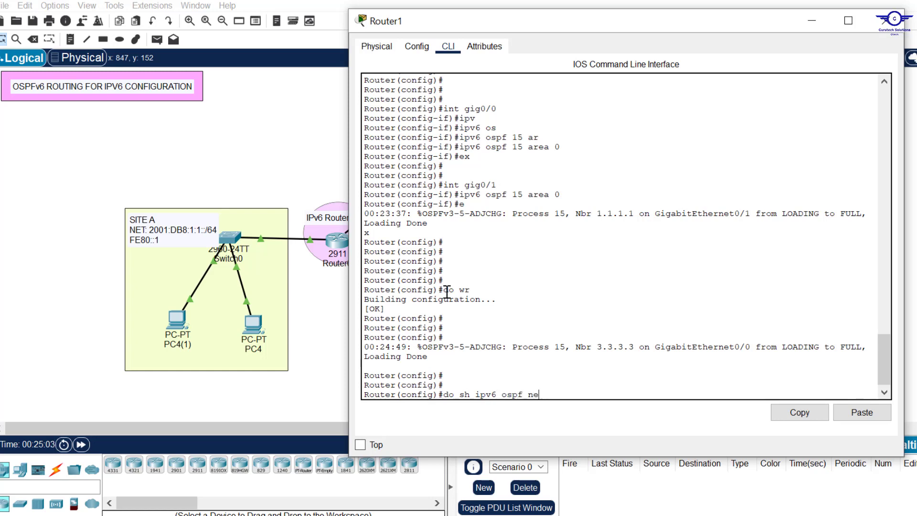
key("Return")
key("Return")
key("Return")
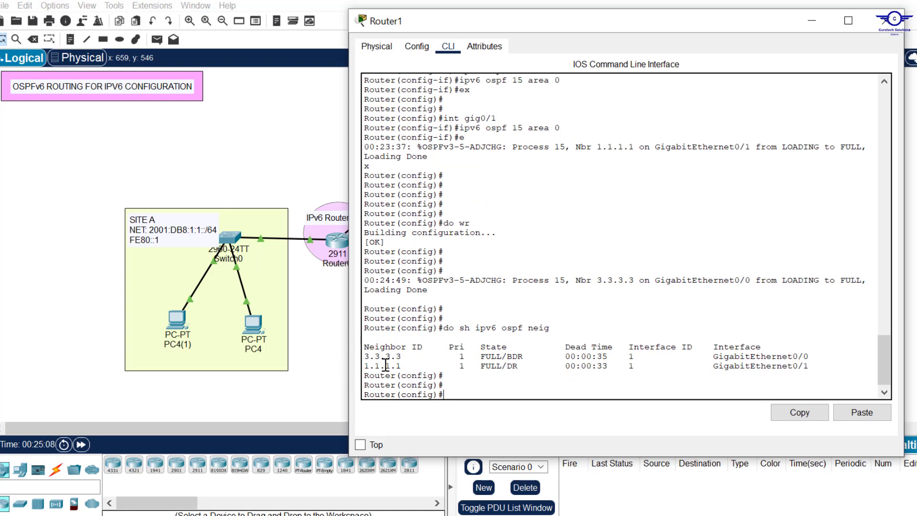
left_click(334, 317)
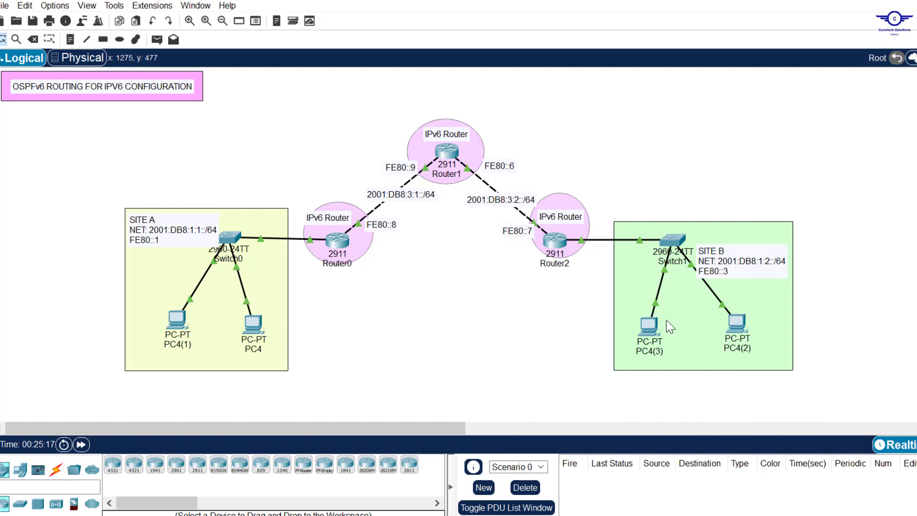
Review the Site B PC's IP Configuration settings
left_click(741, 323)
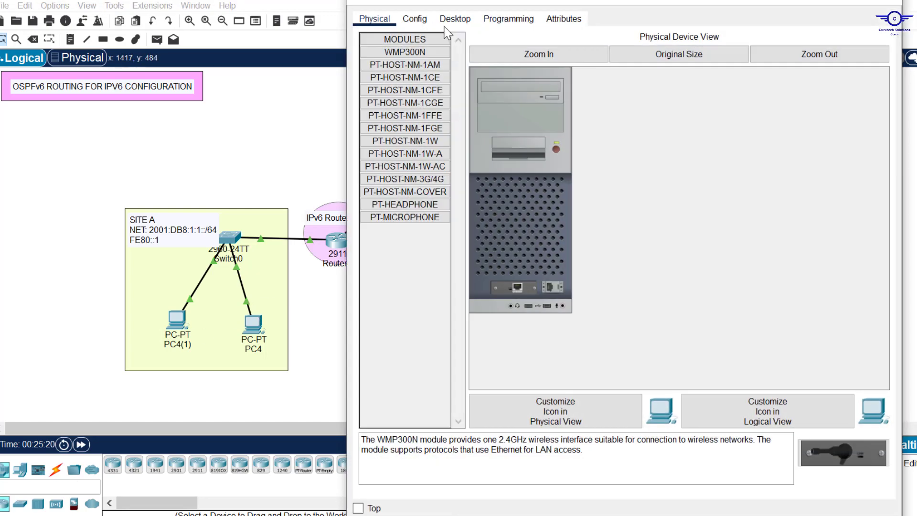
left_click(455, 21)
left_click(413, 50)
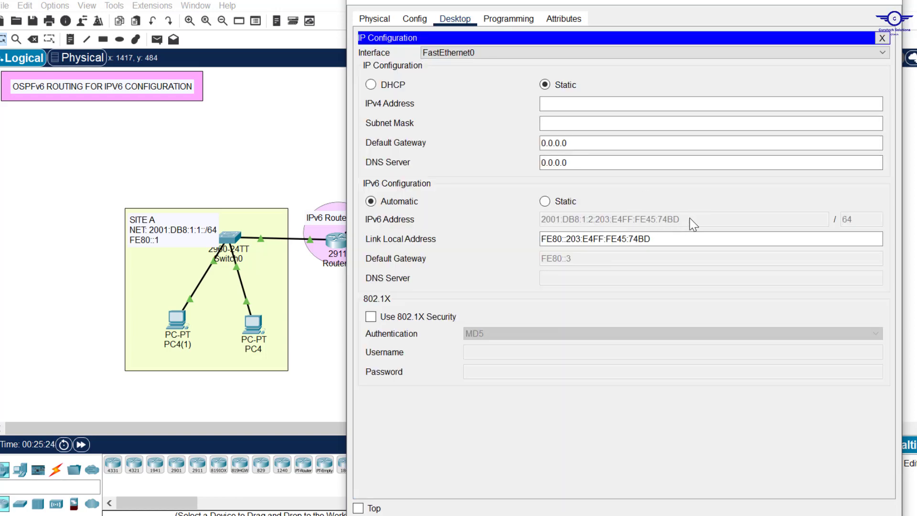
left_click(880, 39)
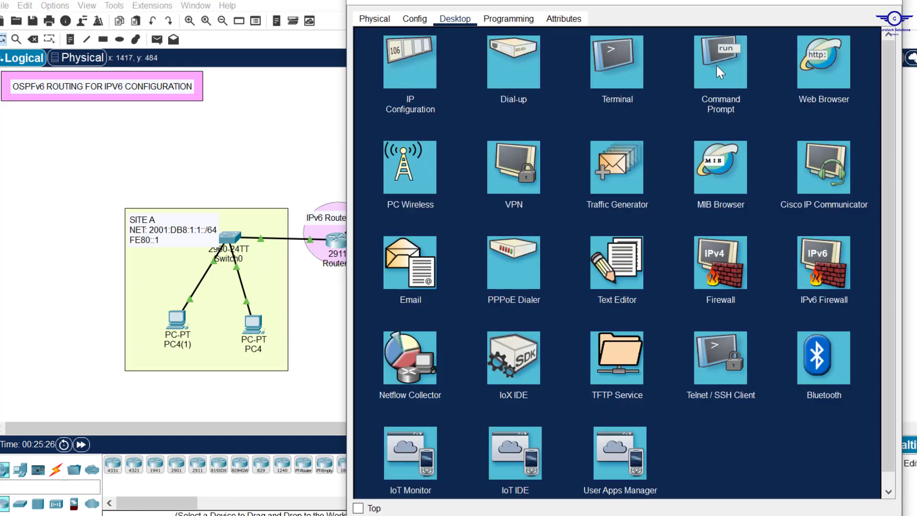
Run ipconfig on the Site B PC and copy its IPv6 address 2001:DB8:1:2:203:E4FF:FE45:74BD
left_click(725, 65)
type("ip")
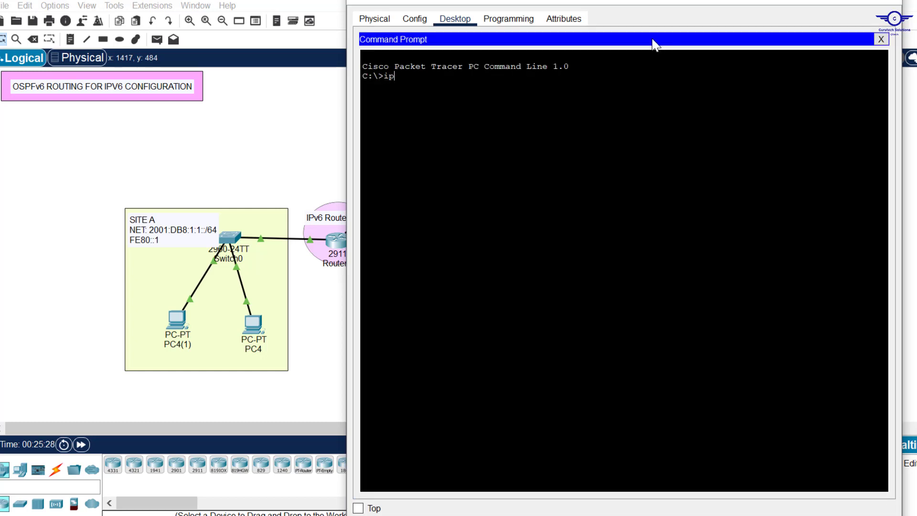
type("config")
key("Return")
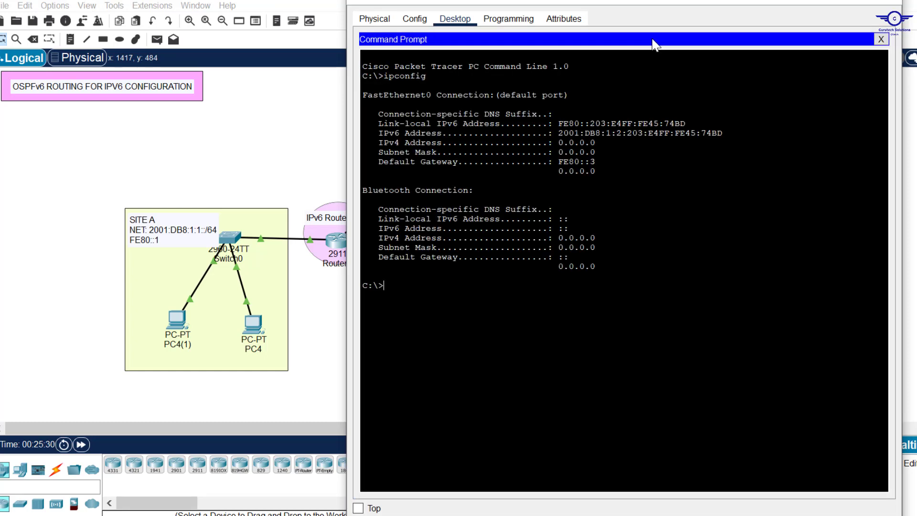
left_click_drag(721, 134, 559, 134)
right_click(559, 133)
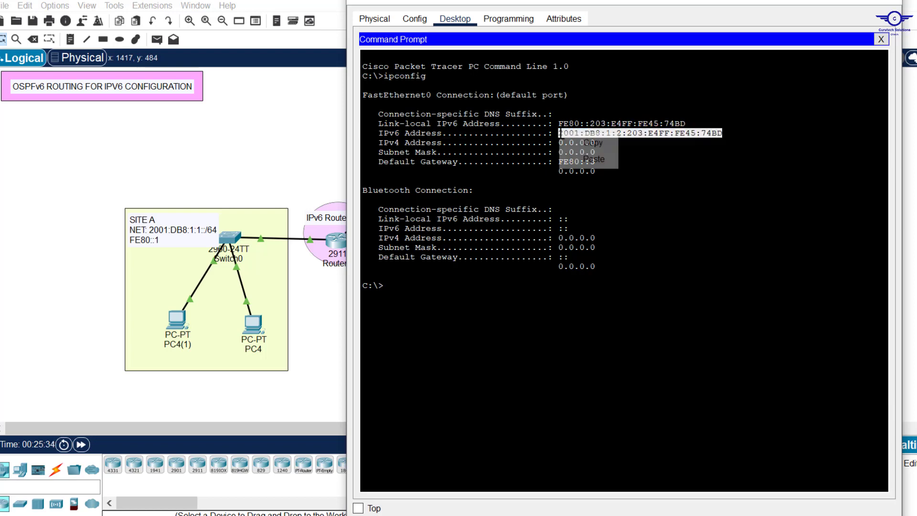
left_click(588, 142)
left_click(175, 323)
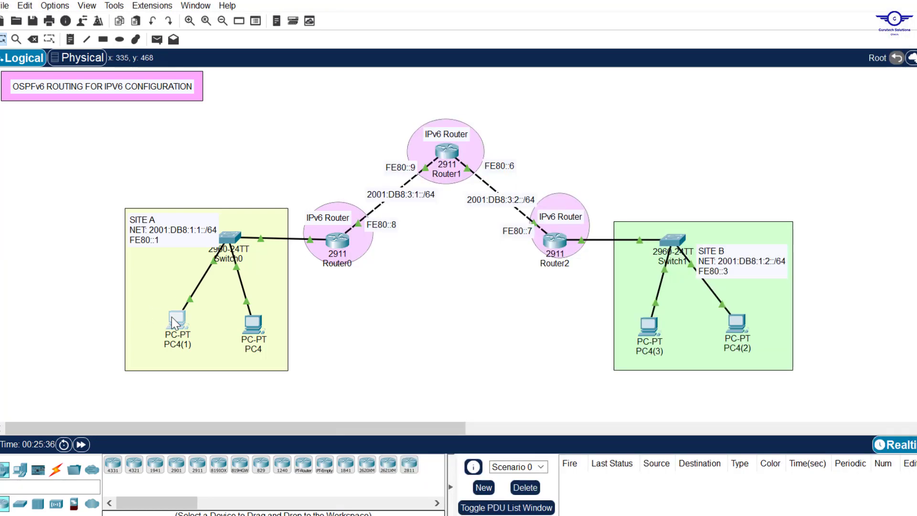
Ping the pasted Site B address from PC4(1)
left_click(721, 74)
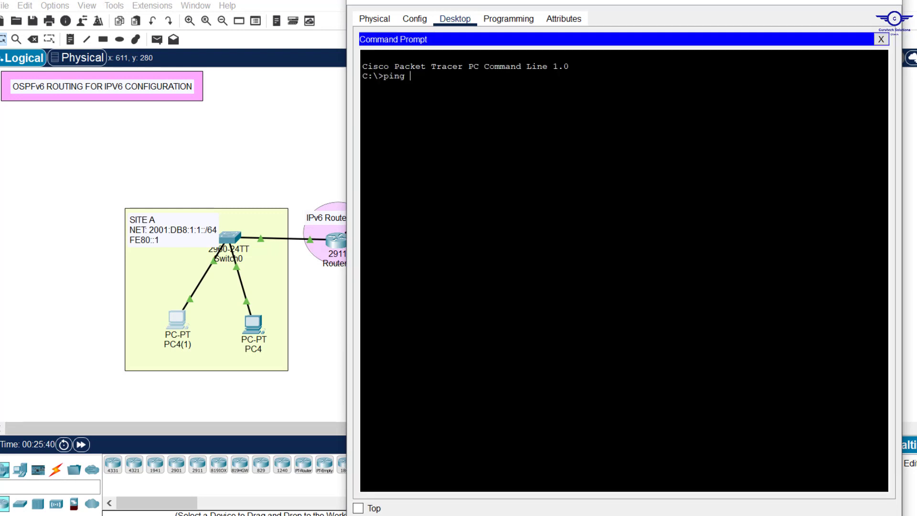
type("ping")
right_click(477, 91)
left_click(526, 120)
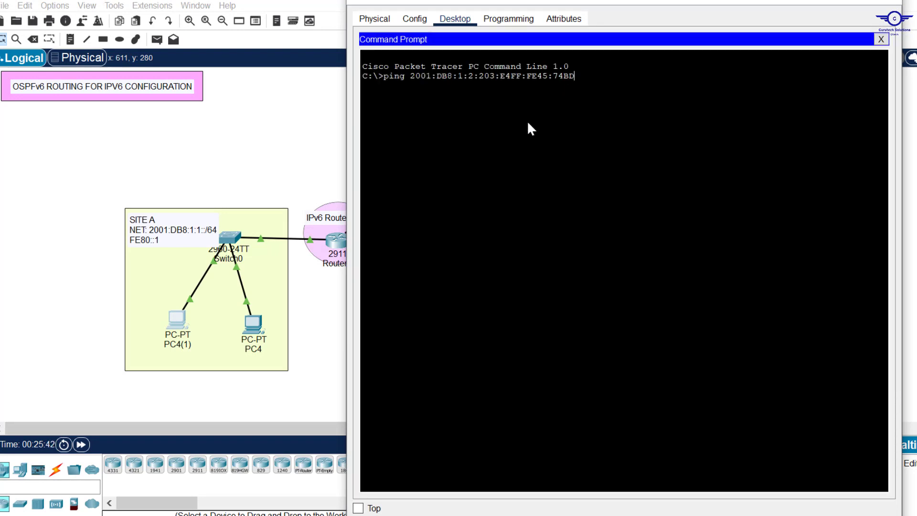
key("Return")
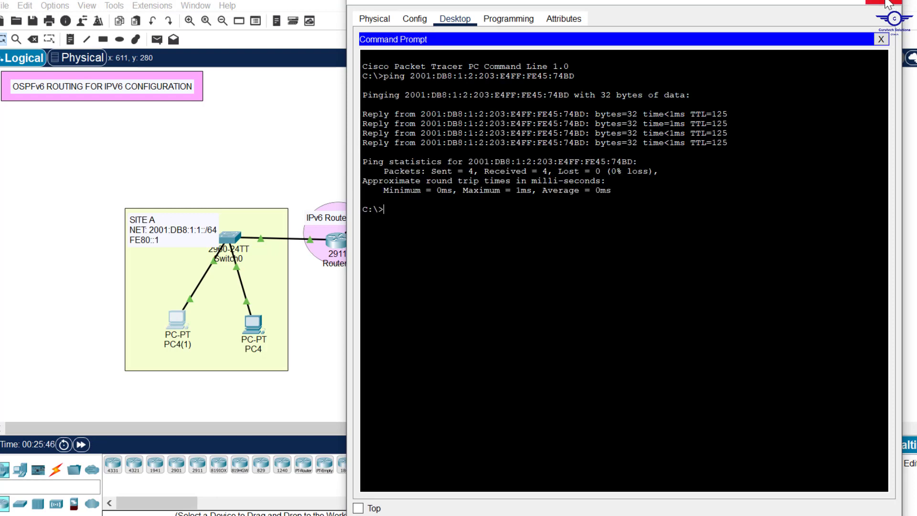
Run ipconfig on PC4(1) and copy its IPv6 address
type("ipconfig")
key("Return")
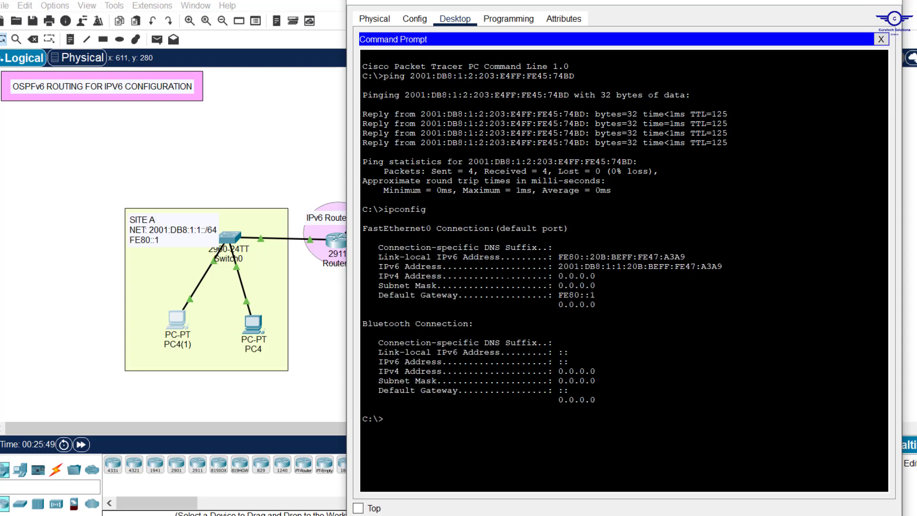
left_click_drag(723, 266, 559, 268)
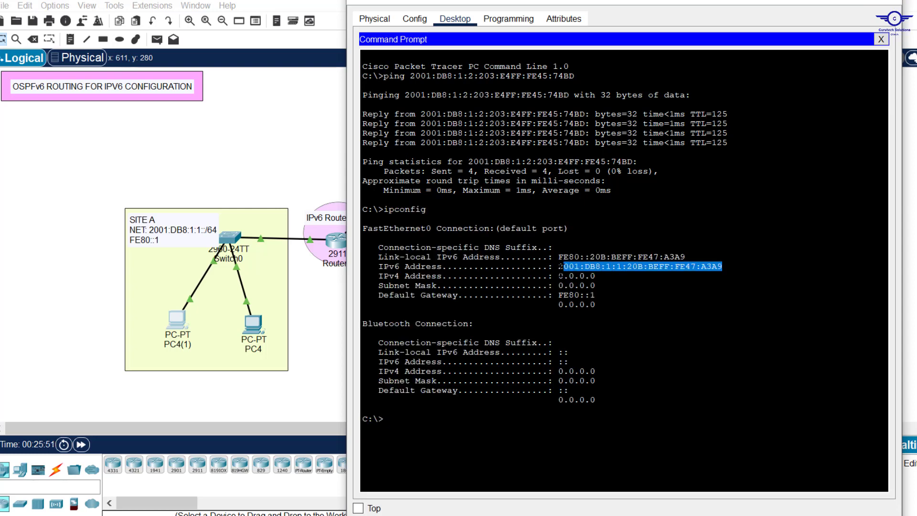
right_click(560, 270)
left_click(591, 281)
left_click(890, 4)
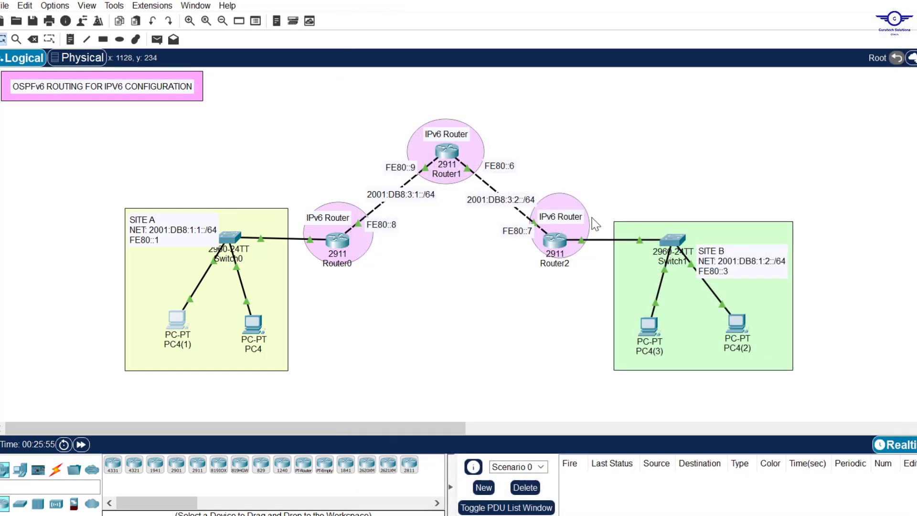
Ping PC4(1)'s copied IPv6 address from PC4(3)'s command prompt
left_click(648, 327)
left_click(725, 174)
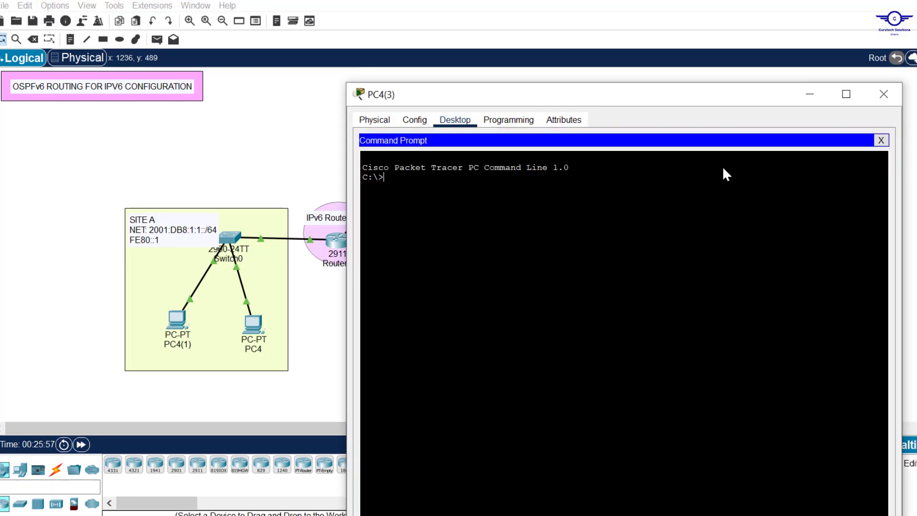
type("ping")
right_click(507, 180)
left_click(549, 203)
key("Return")
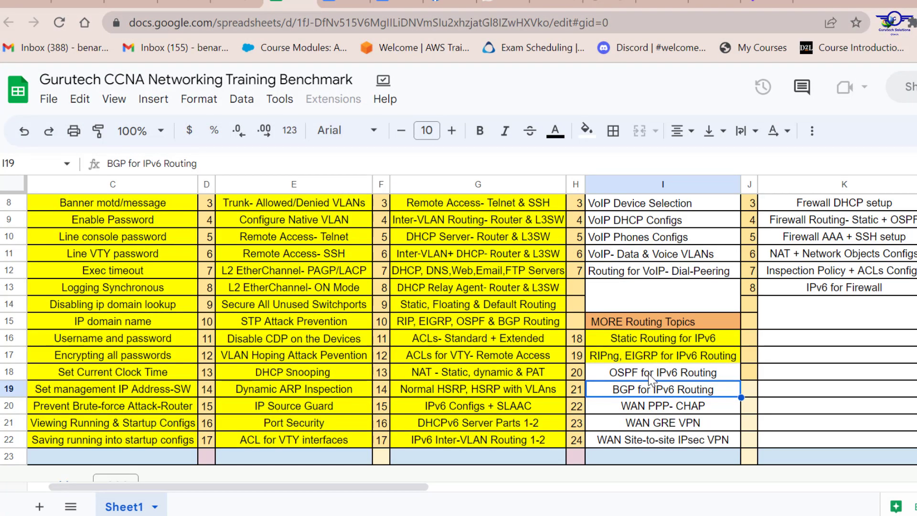
Fill cell I18 (OSPF for IPv6 Routing) with a colour, then return to Packet Tracer
left_click(649, 376)
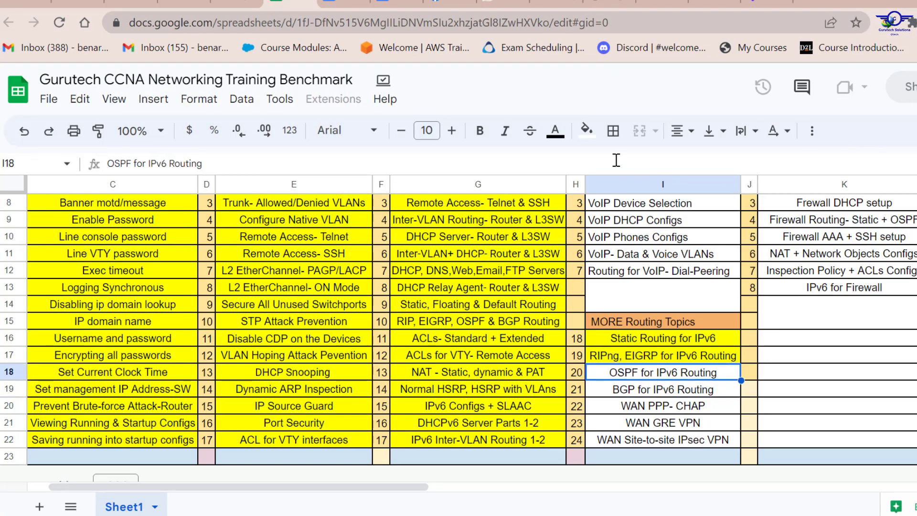
left_click(586, 130)
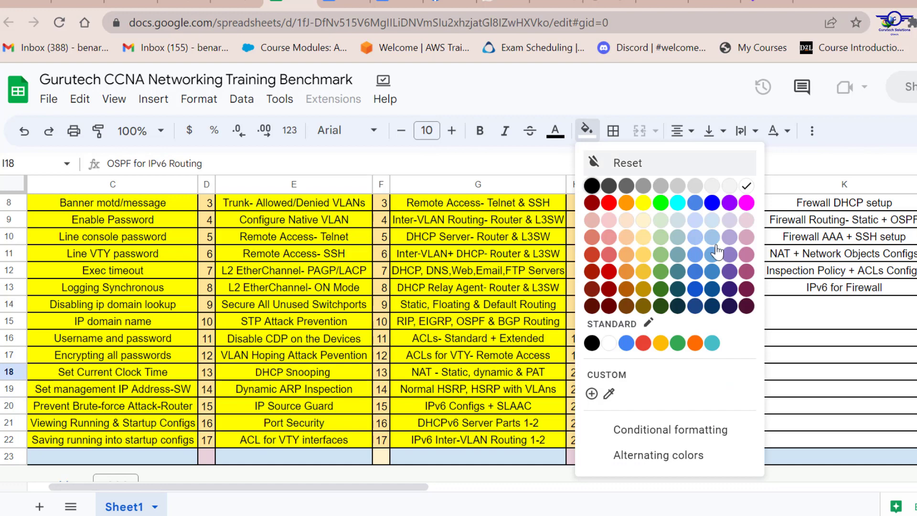
left_click(644, 203)
left_click(471, 463)
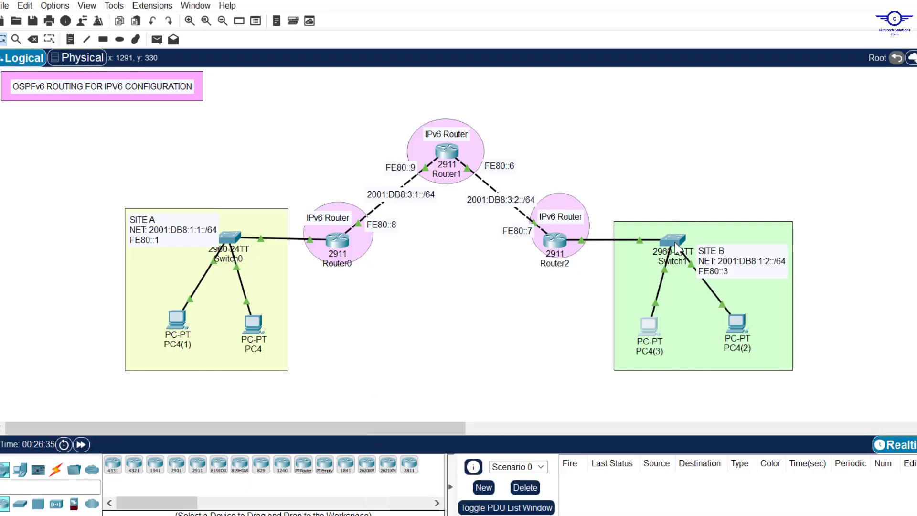
mouse_move(675, 244)
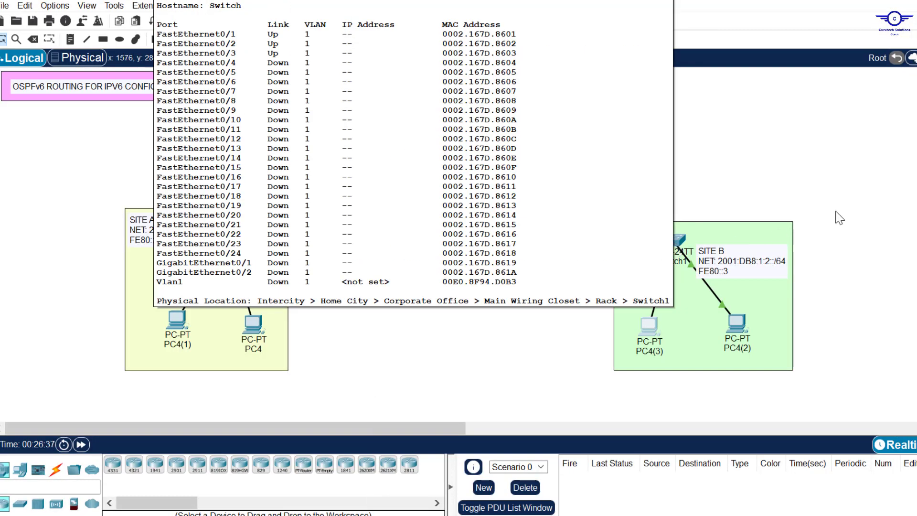